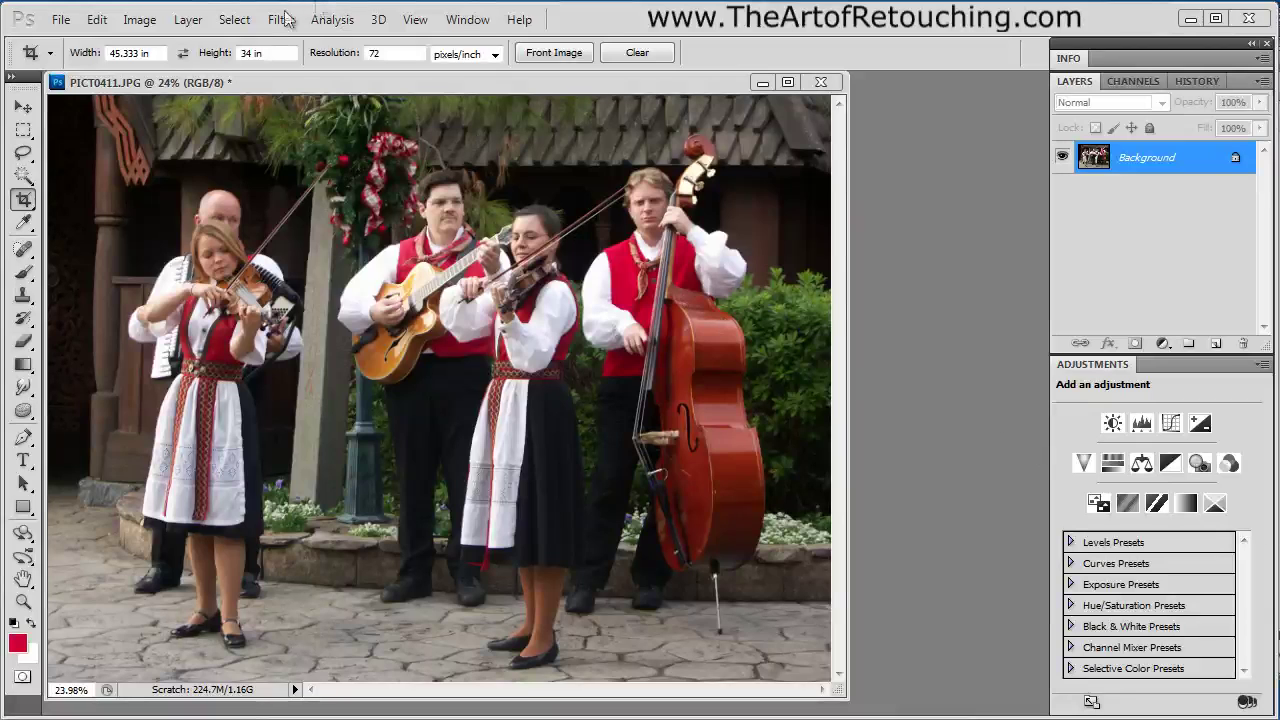
Start a Color Range selection and sample the bassist's red vest, adding reds from the guitarist's vest and the violinist's bodice beside the accordionist
click(234, 19)
click(290, 192)
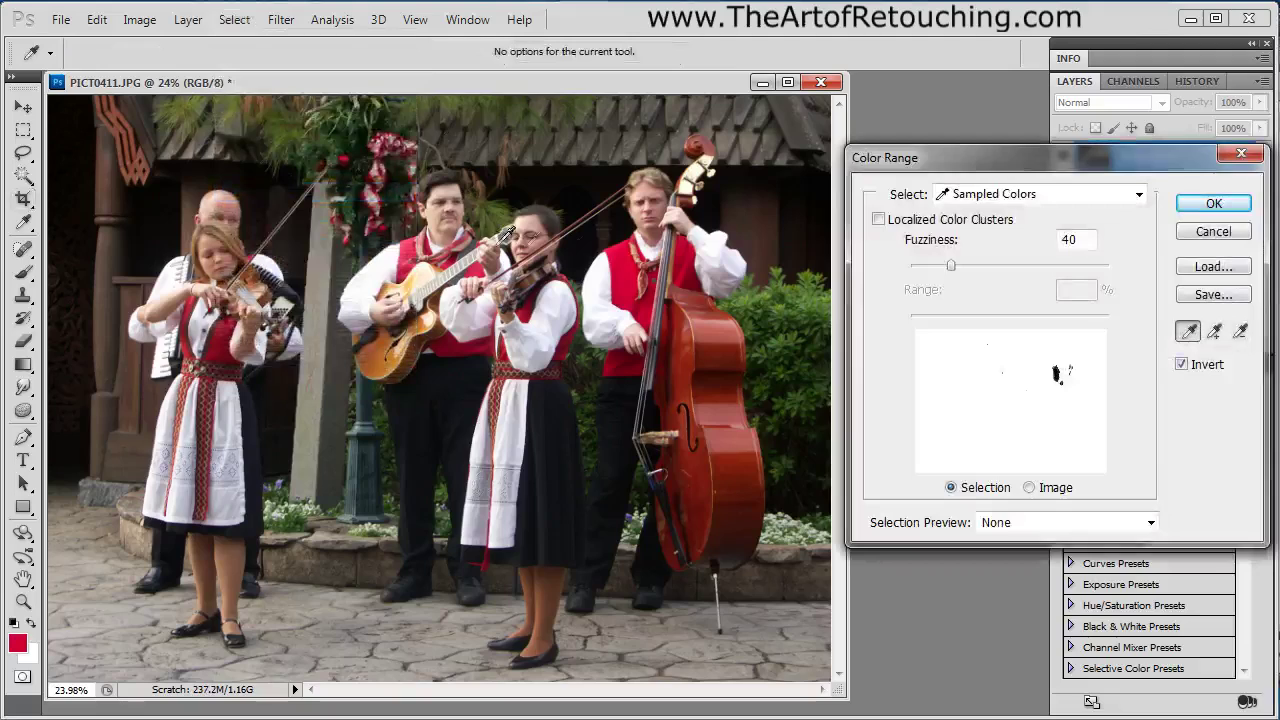
click(618, 262)
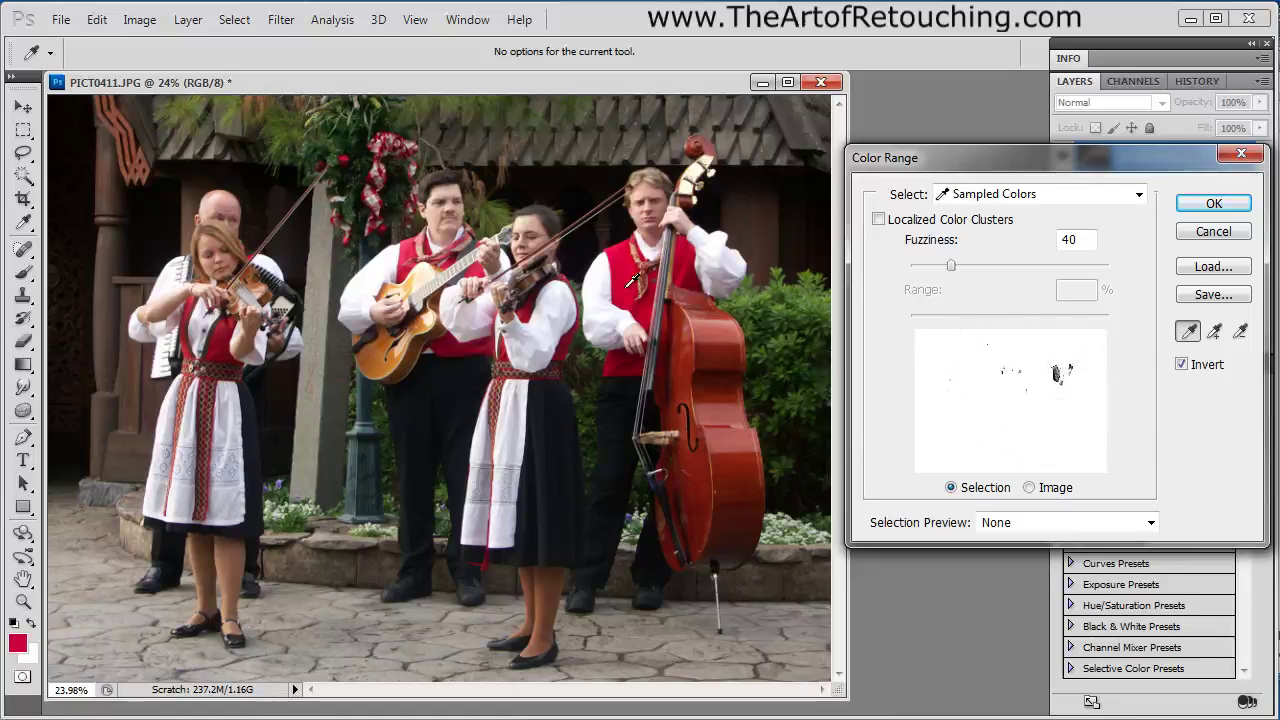
click(1216, 334)
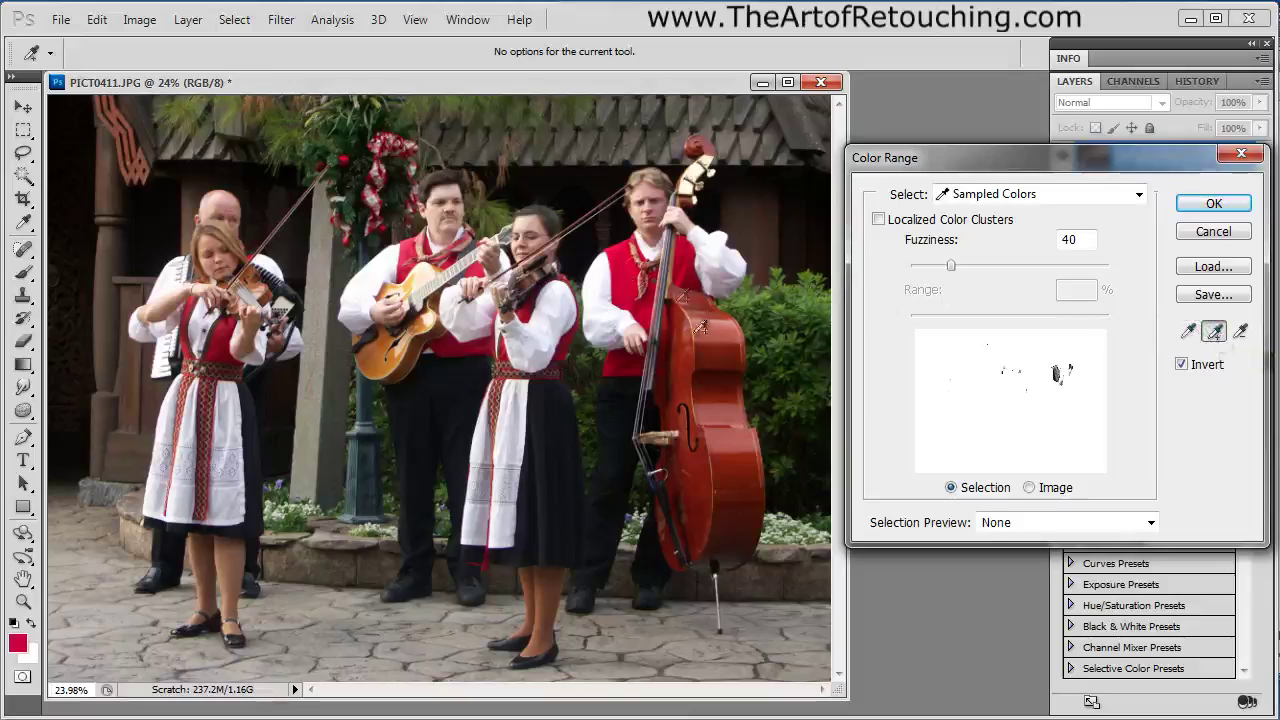
click(620, 290)
click(414, 250)
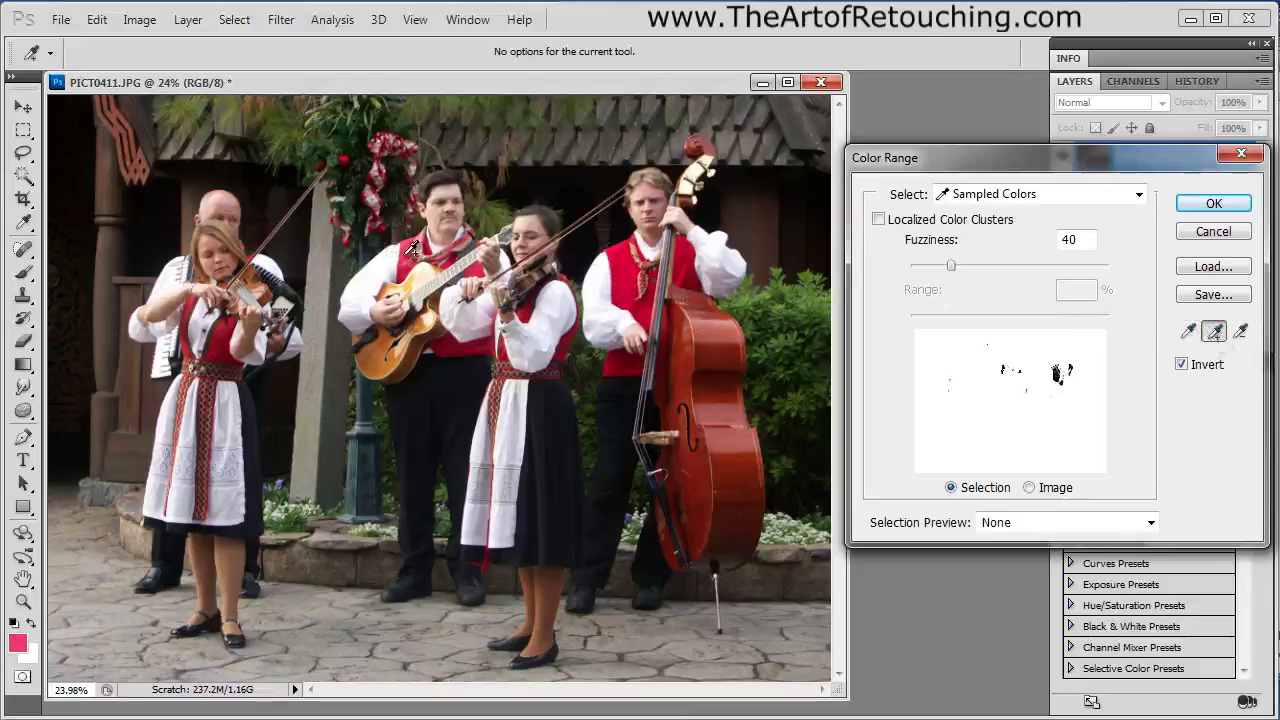
click(220, 331)
click(228, 345)
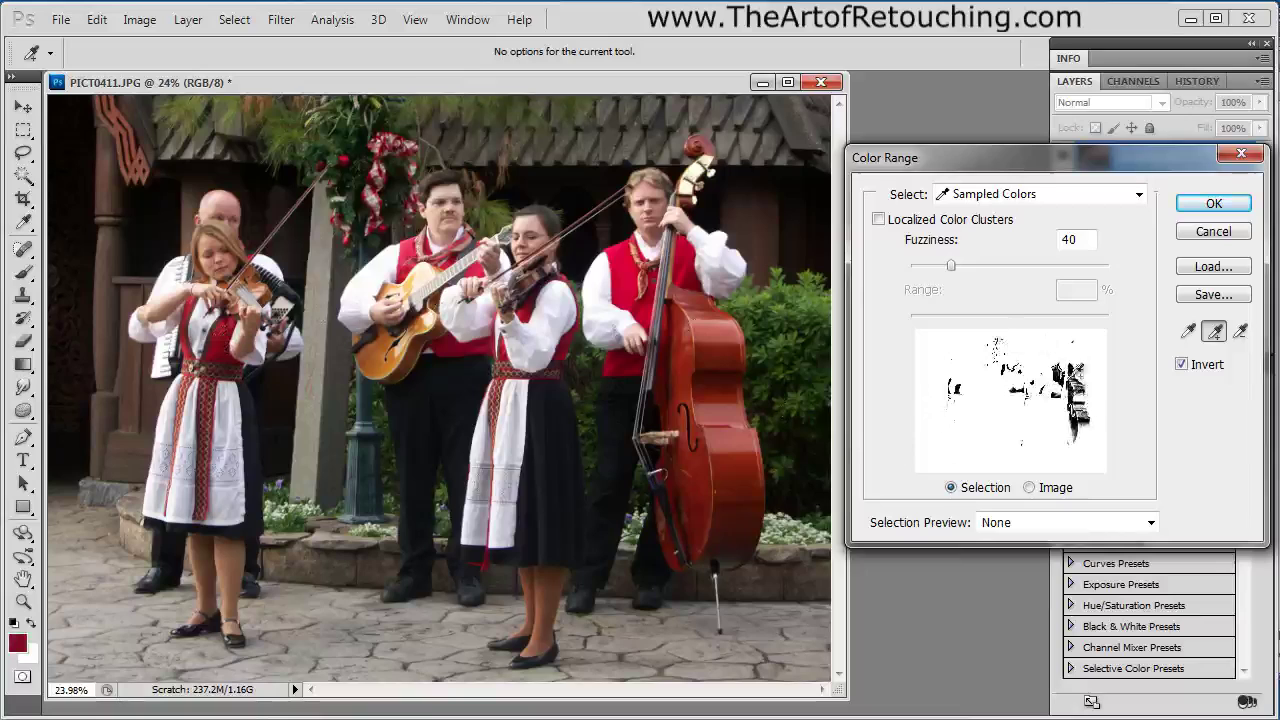
Compare the Grayscale, Black Matte and White Matte selection previews on the photo, and set the Selection Preview to Quick Mask
click(1042, 524)
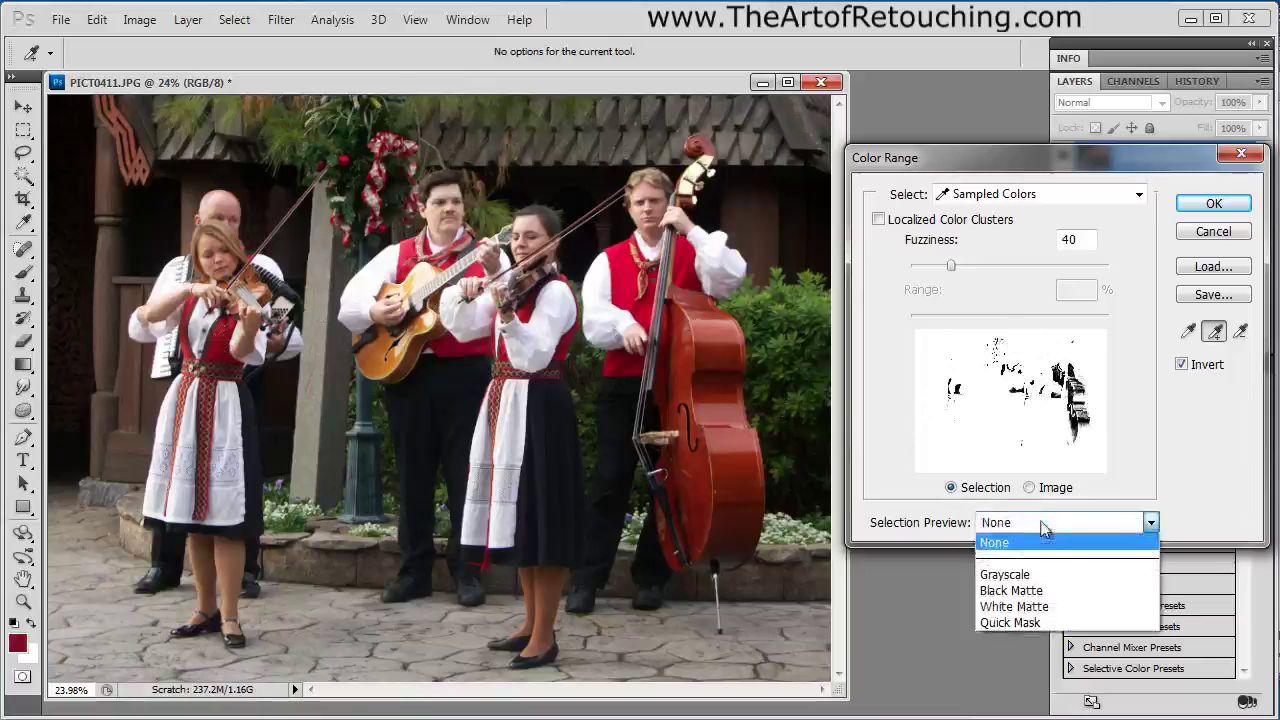
click(1040, 576)
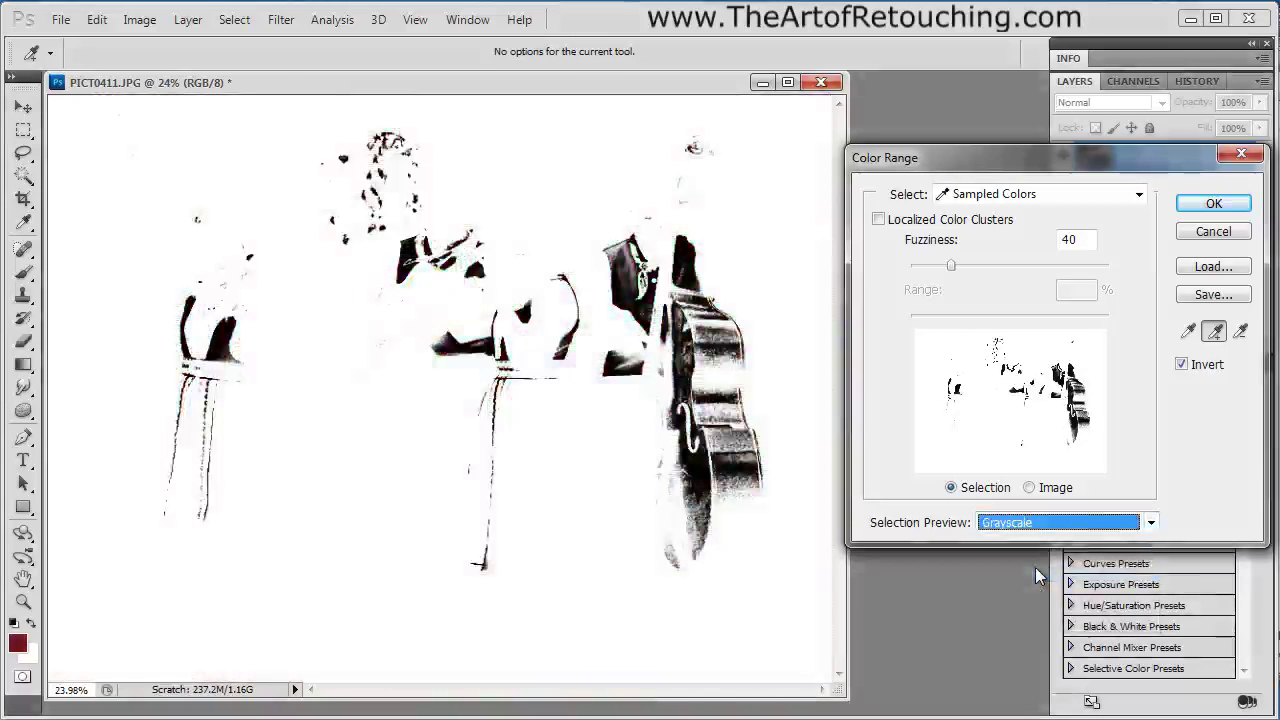
click(1030, 524)
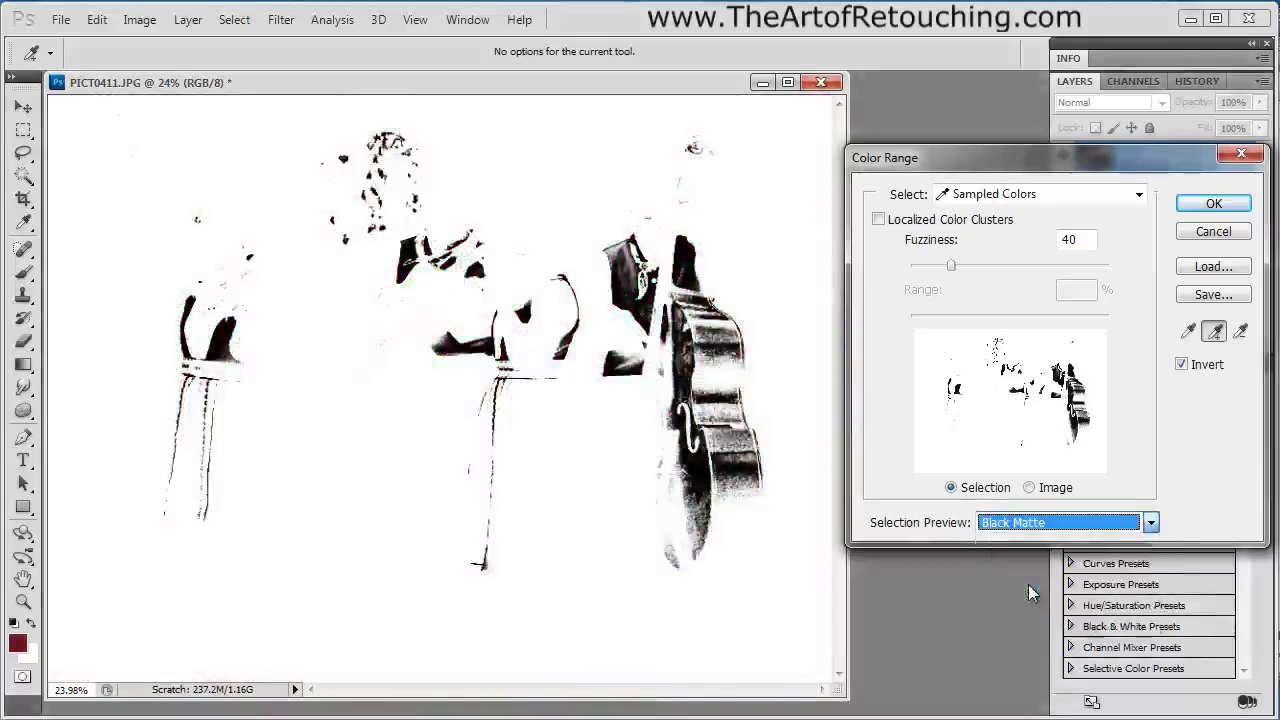
click(1032, 591)
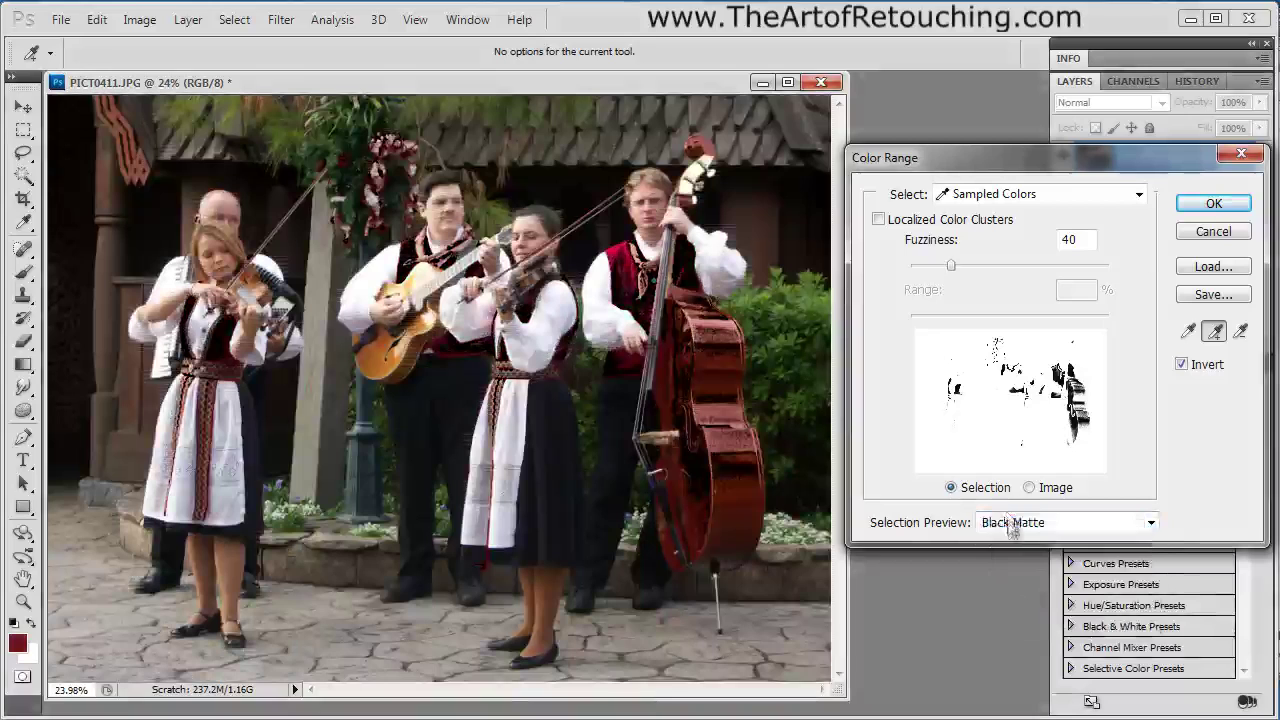
click(1011, 520)
click(1022, 606)
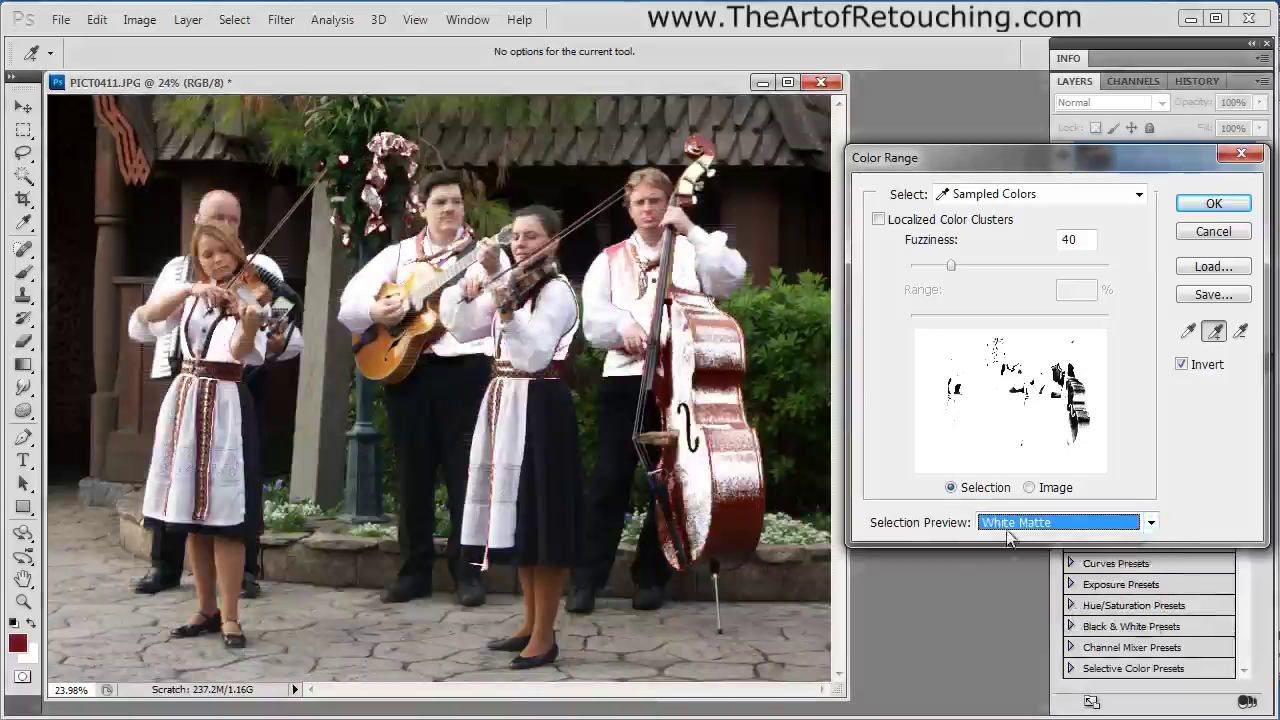
click(1012, 524)
click(1018, 620)
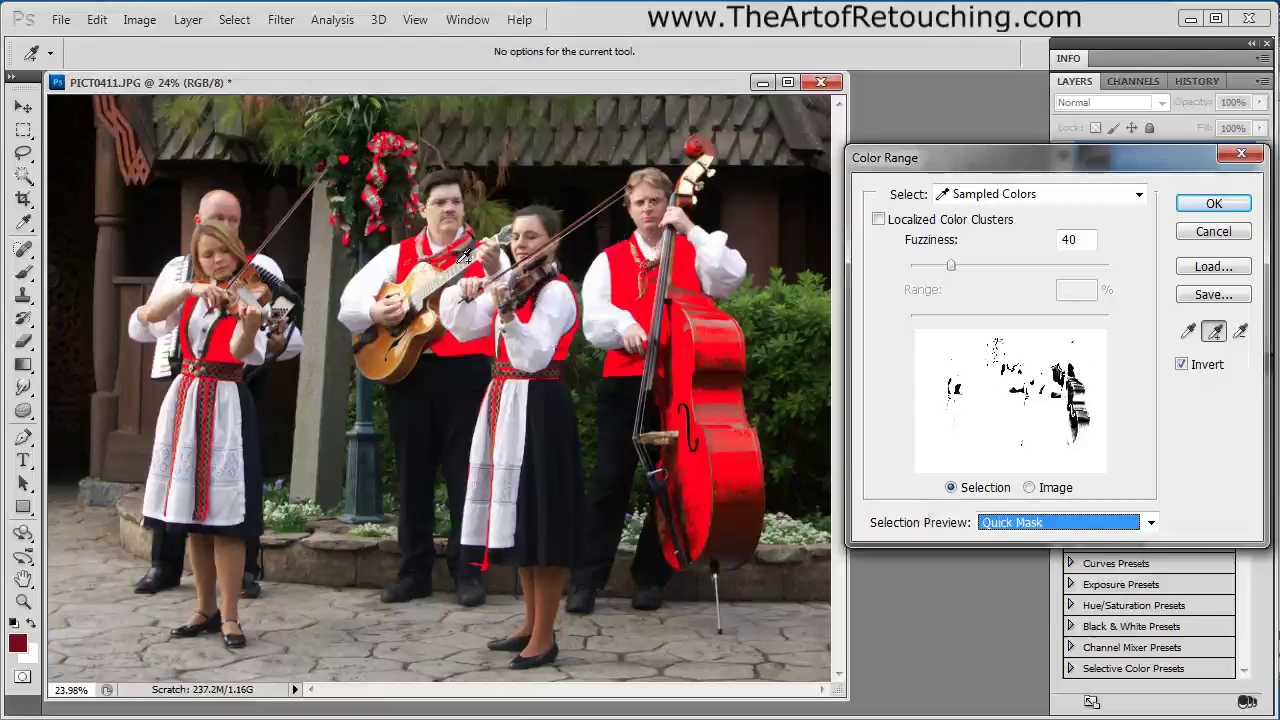
Replace the sampled reds with several shades of green from the bush beside the double bass, and apply the Color Range selection
key(shift)
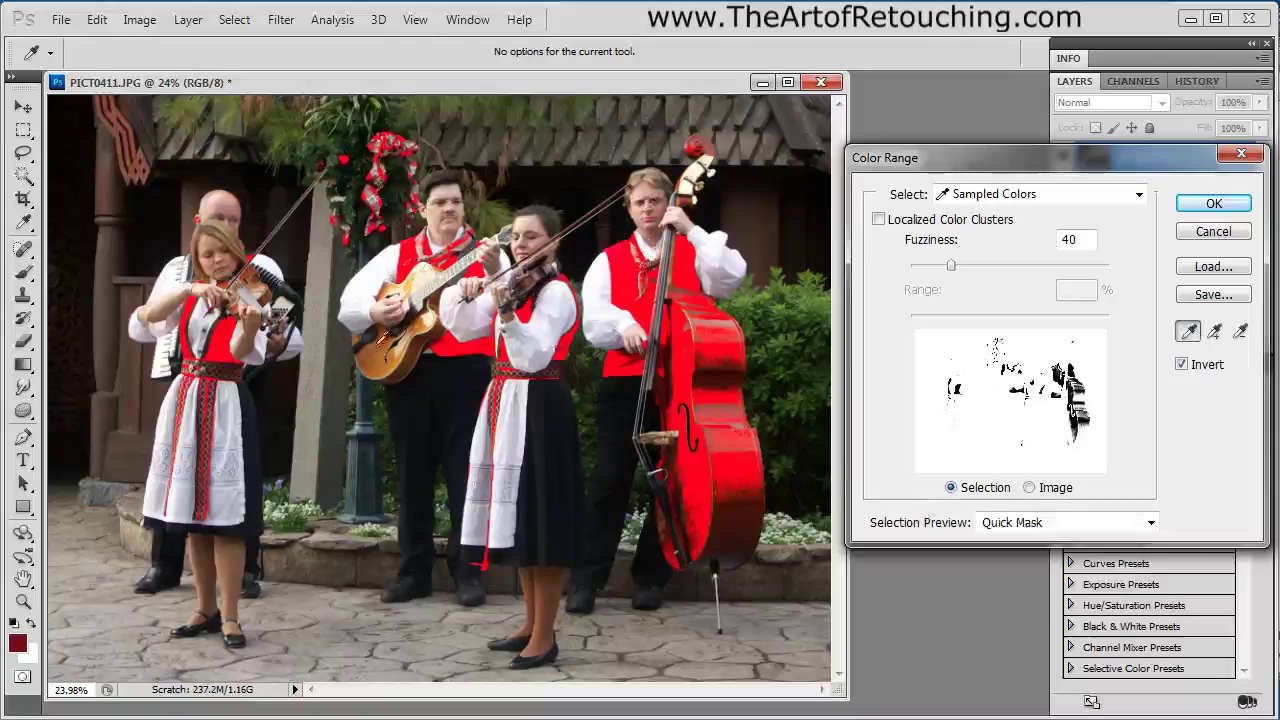
click(817, 299)
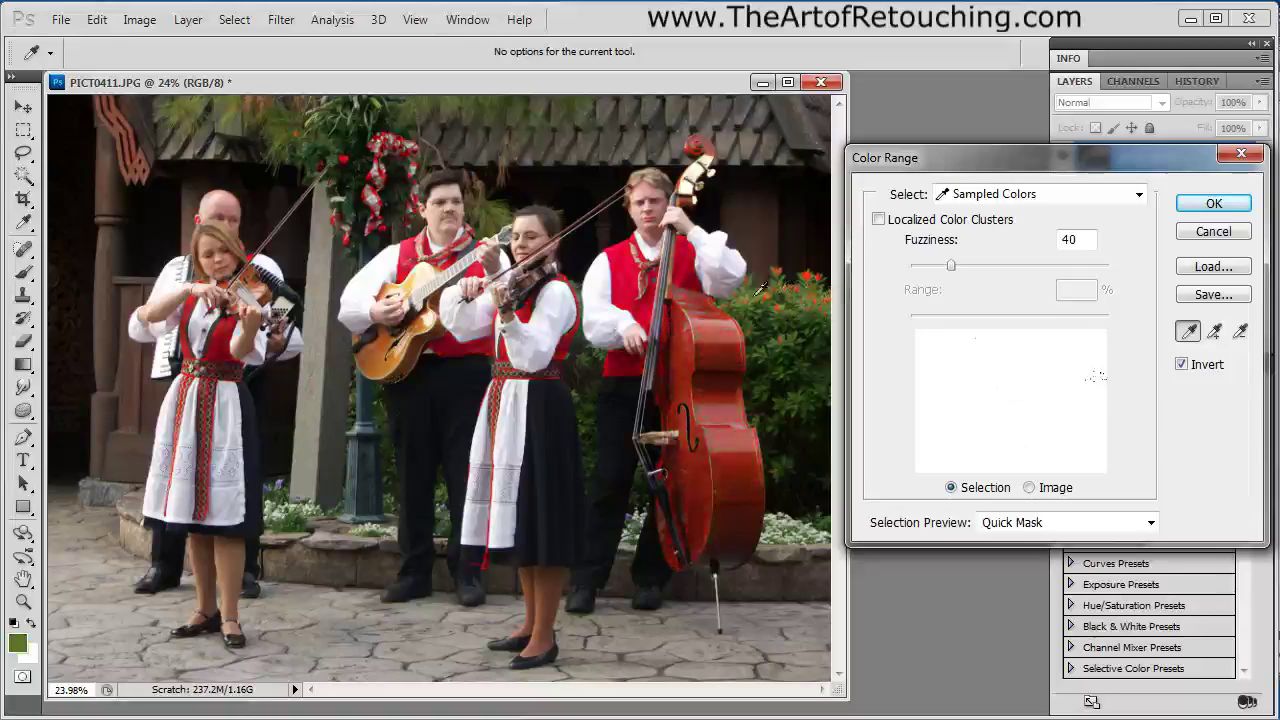
click(813, 302)
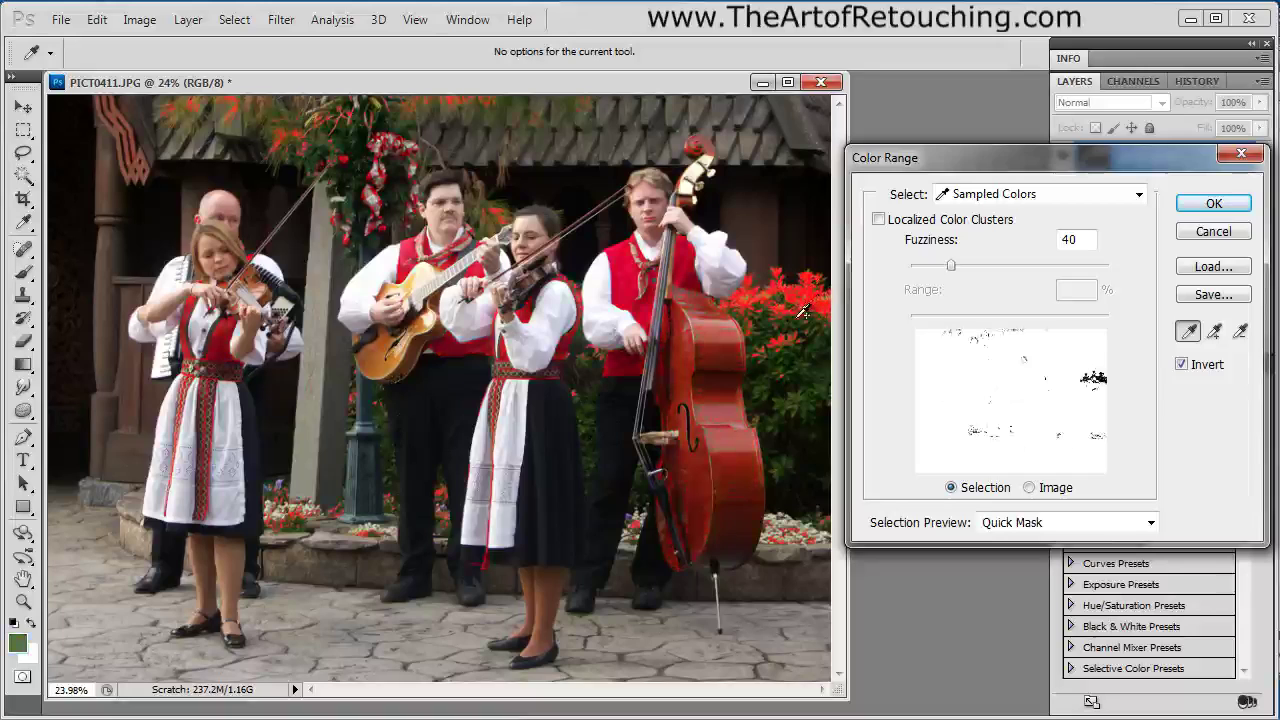
click(798, 313)
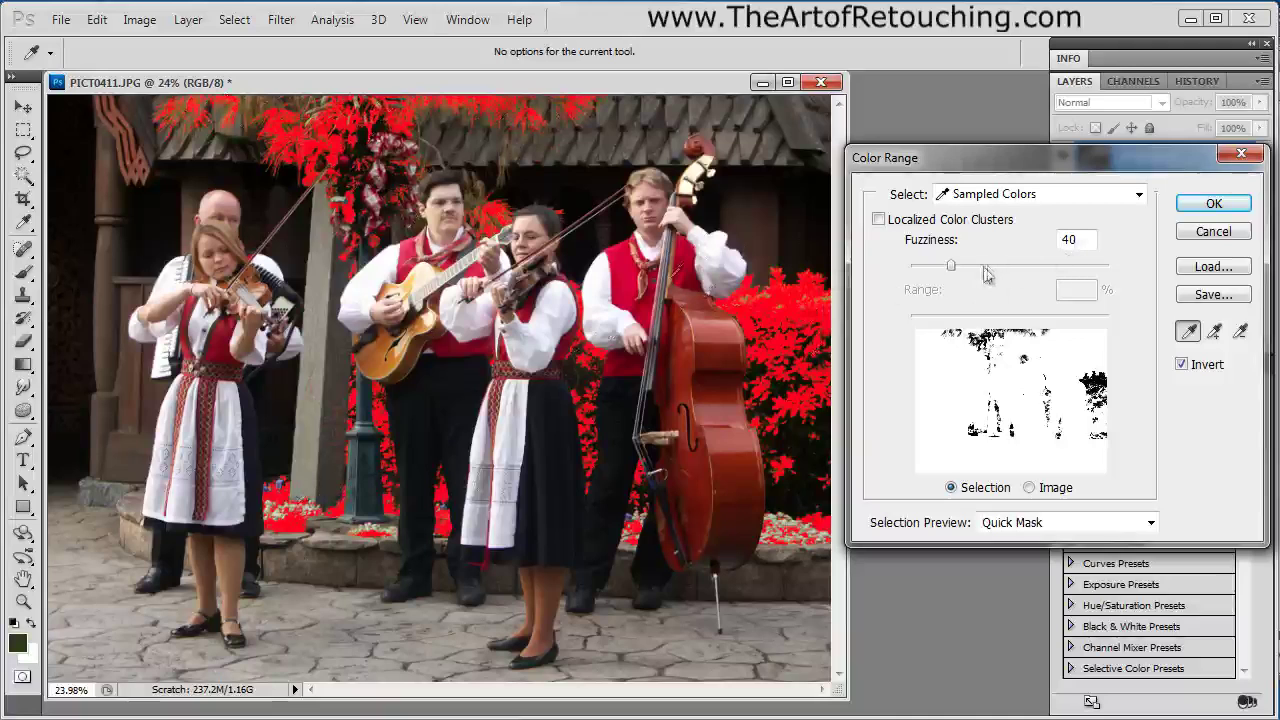
click(1213, 204)
key(c)
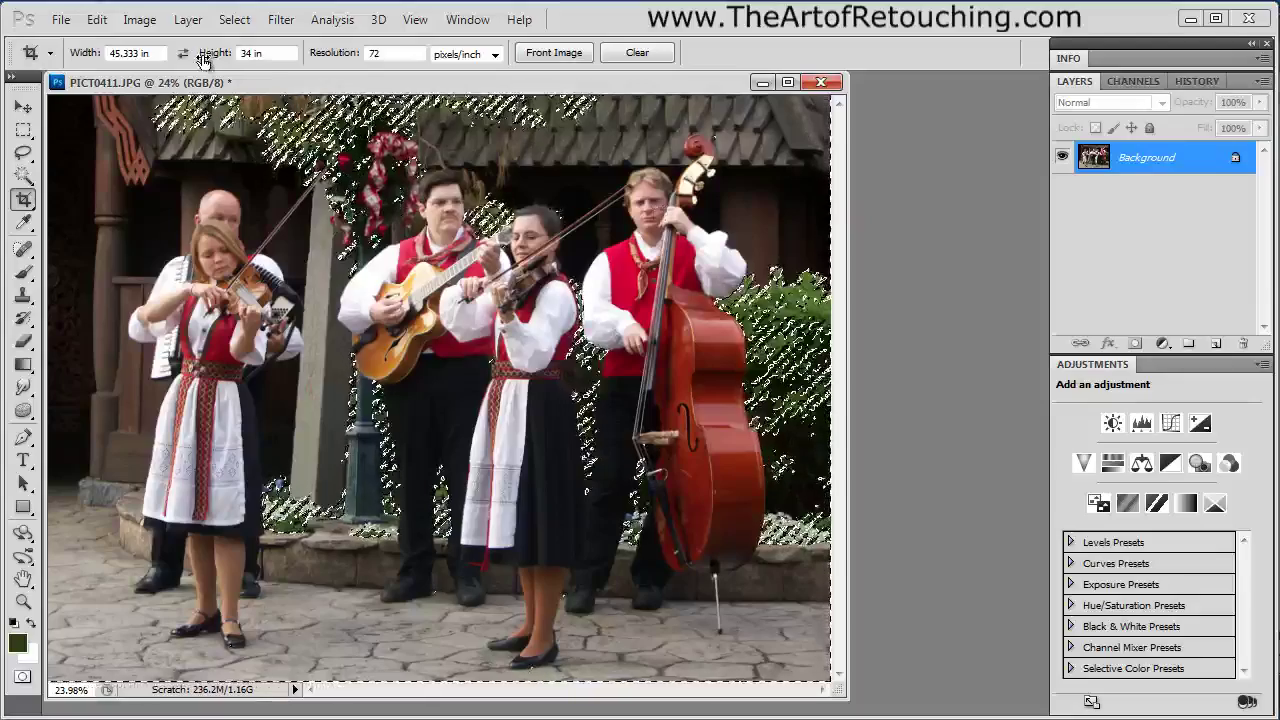
Invert the selection, try a Hue/Saturation adjustment with Saturation +100 on it, and delete the adjustment layer
click(234, 19)
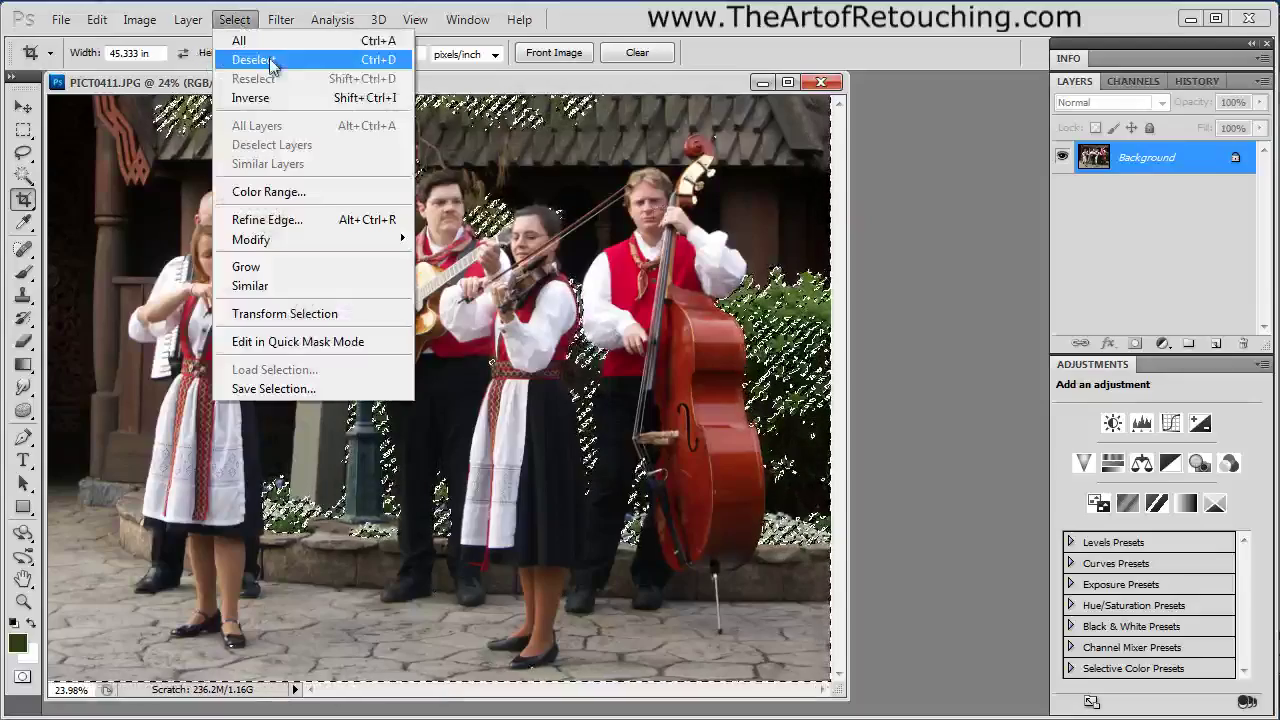
click(271, 99)
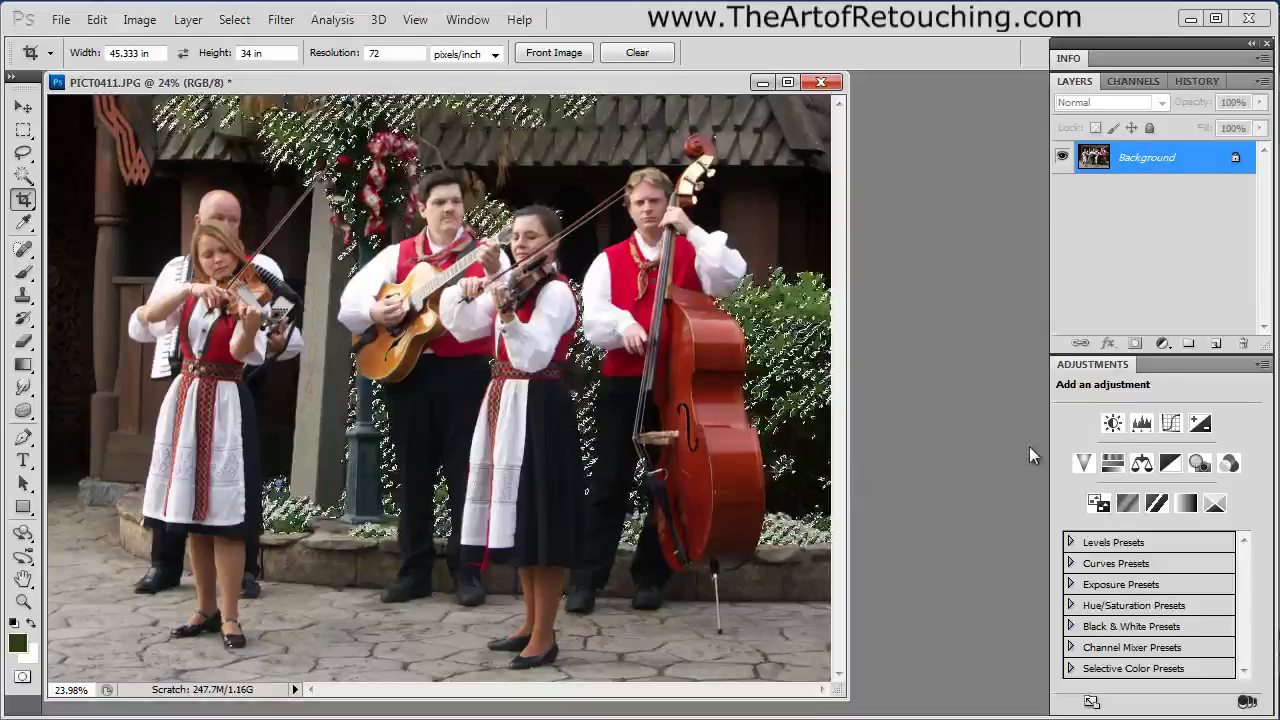
click(1111, 463)
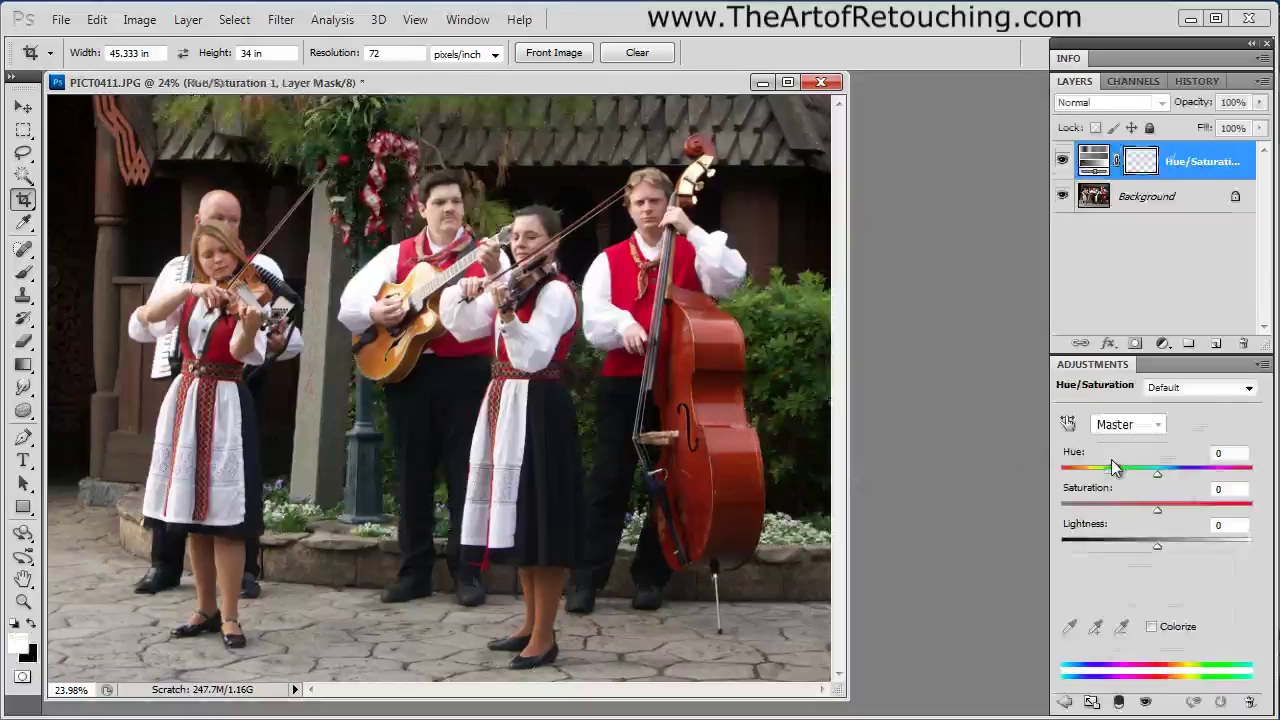
drag(1155, 516, 1260, 518)
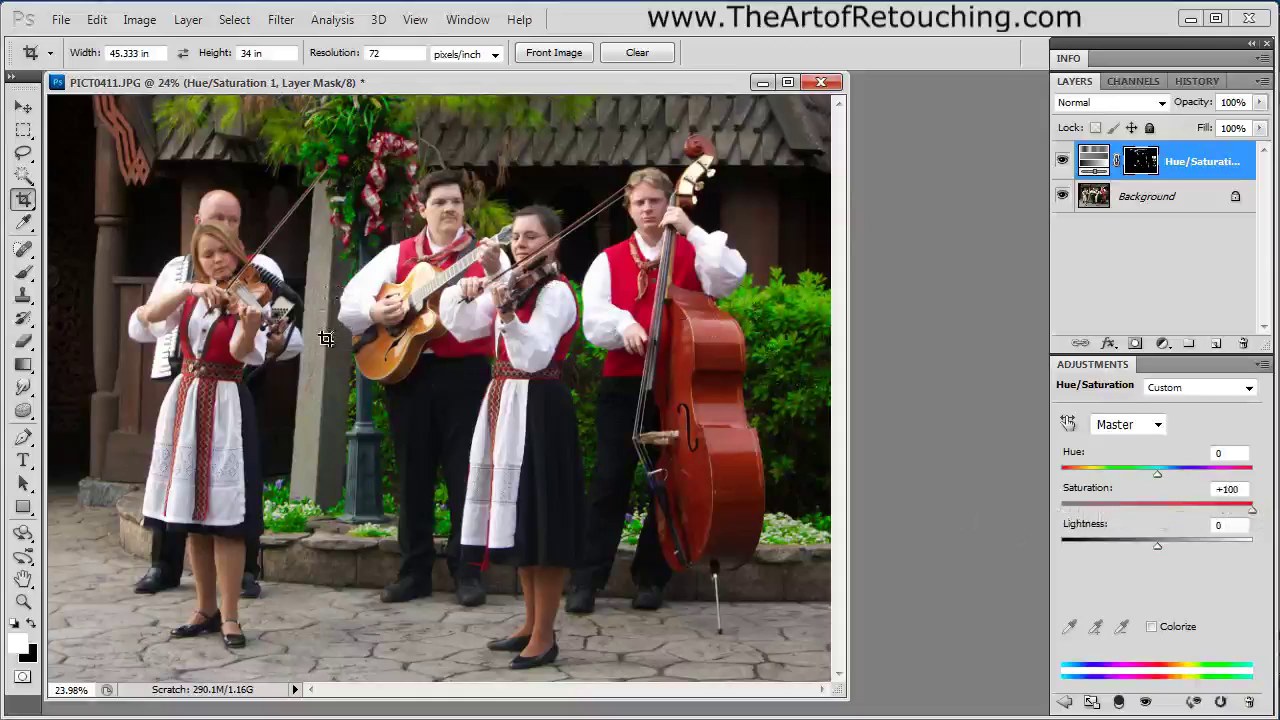
drag(1190, 161, 1243, 343)
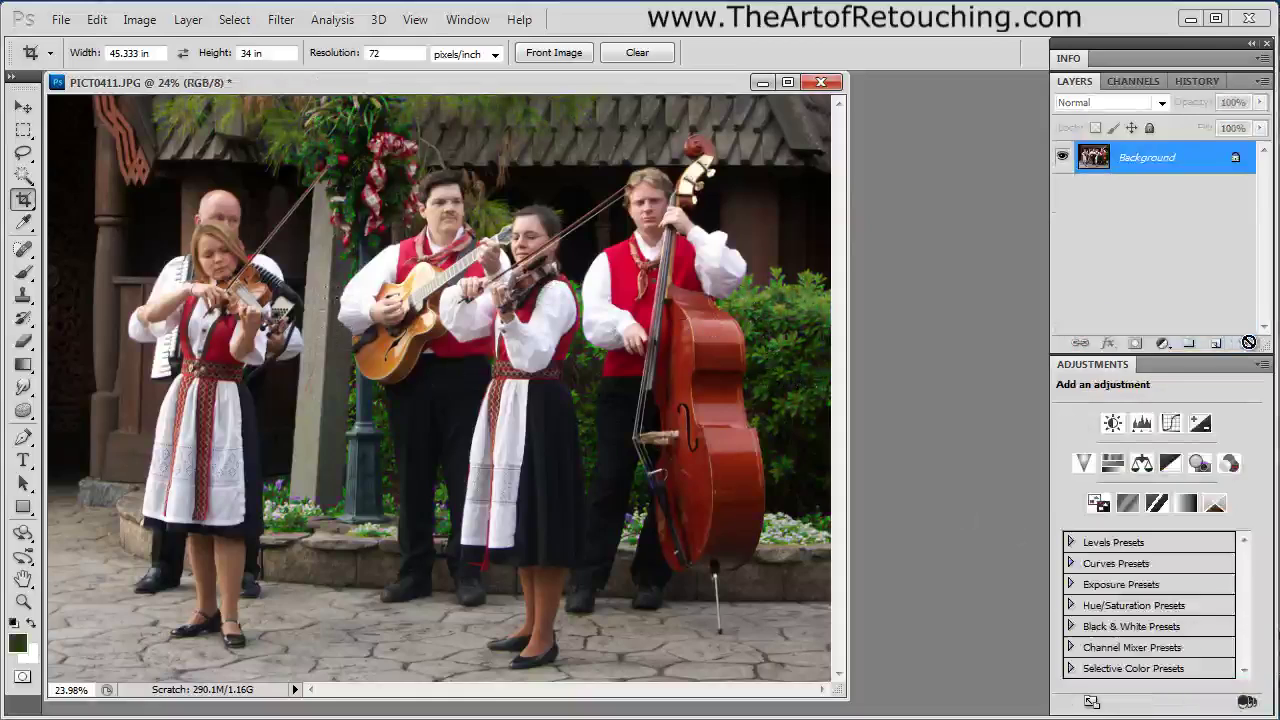
Start a new Color Range selection and sample several reds from the bassist's vest, the guitarist's vest and the violinist's bodice
click(234, 19)
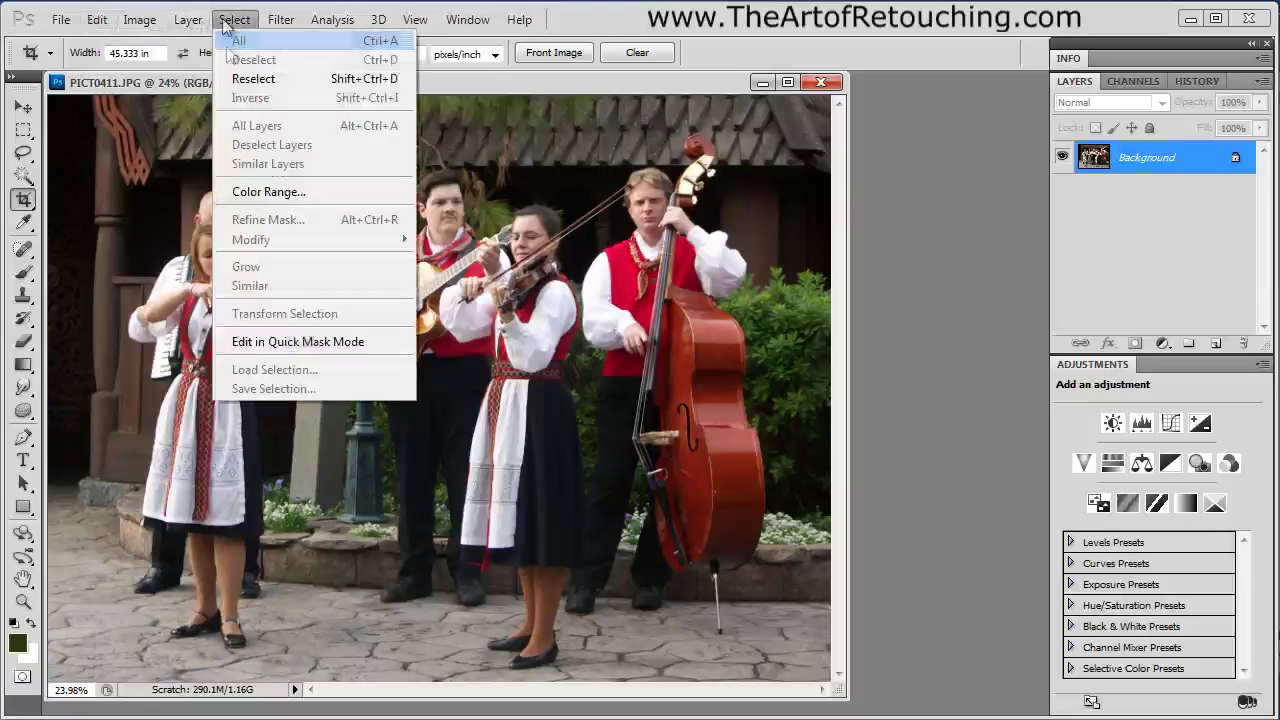
click(258, 189)
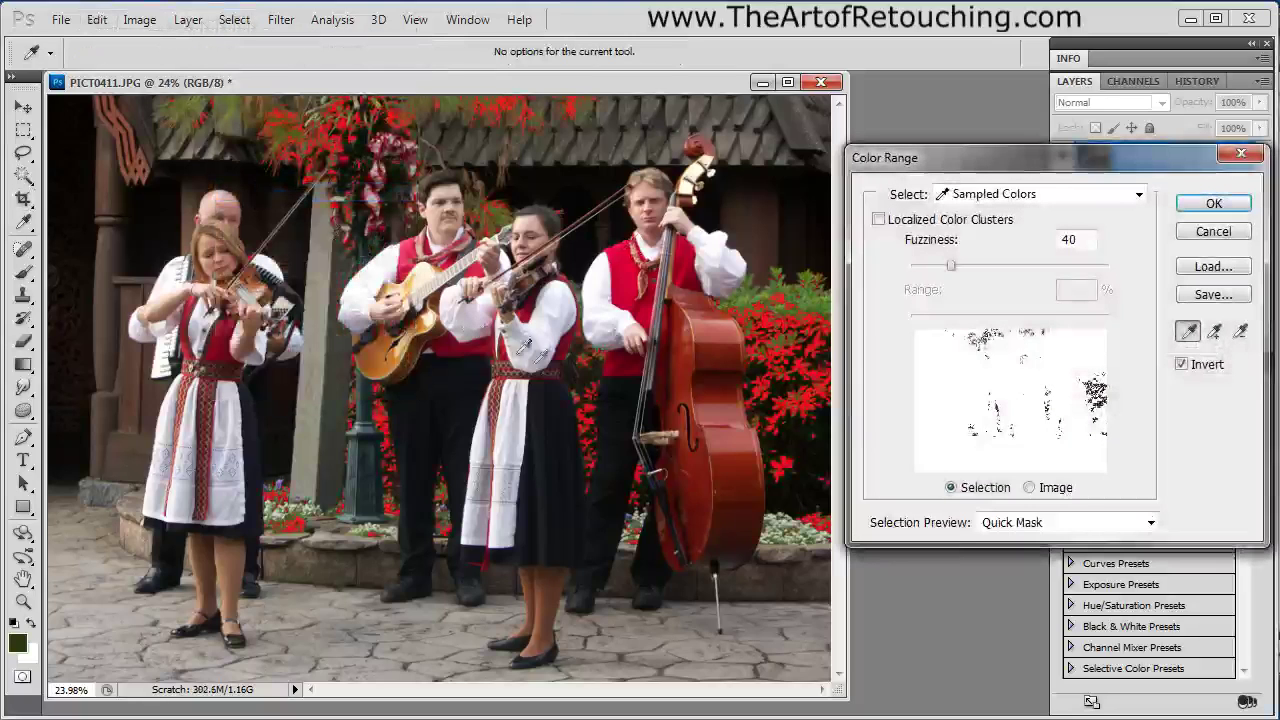
click(632, 265)
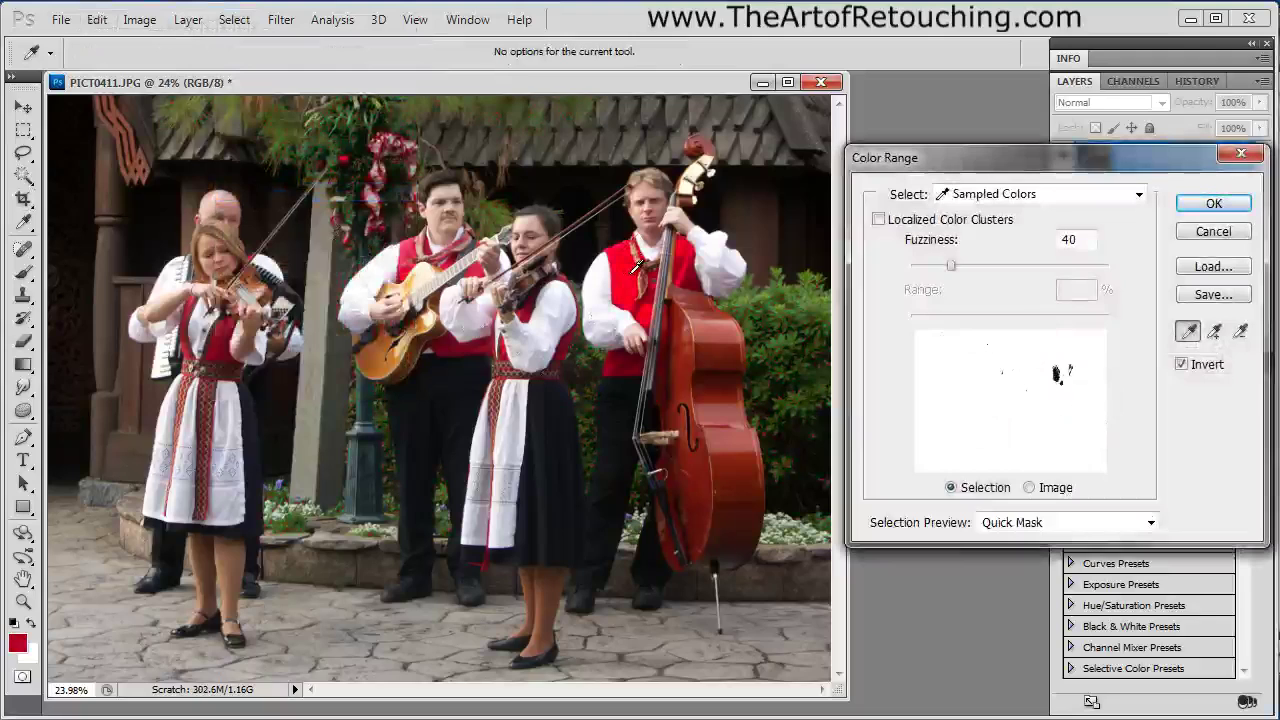
click(452, 340)
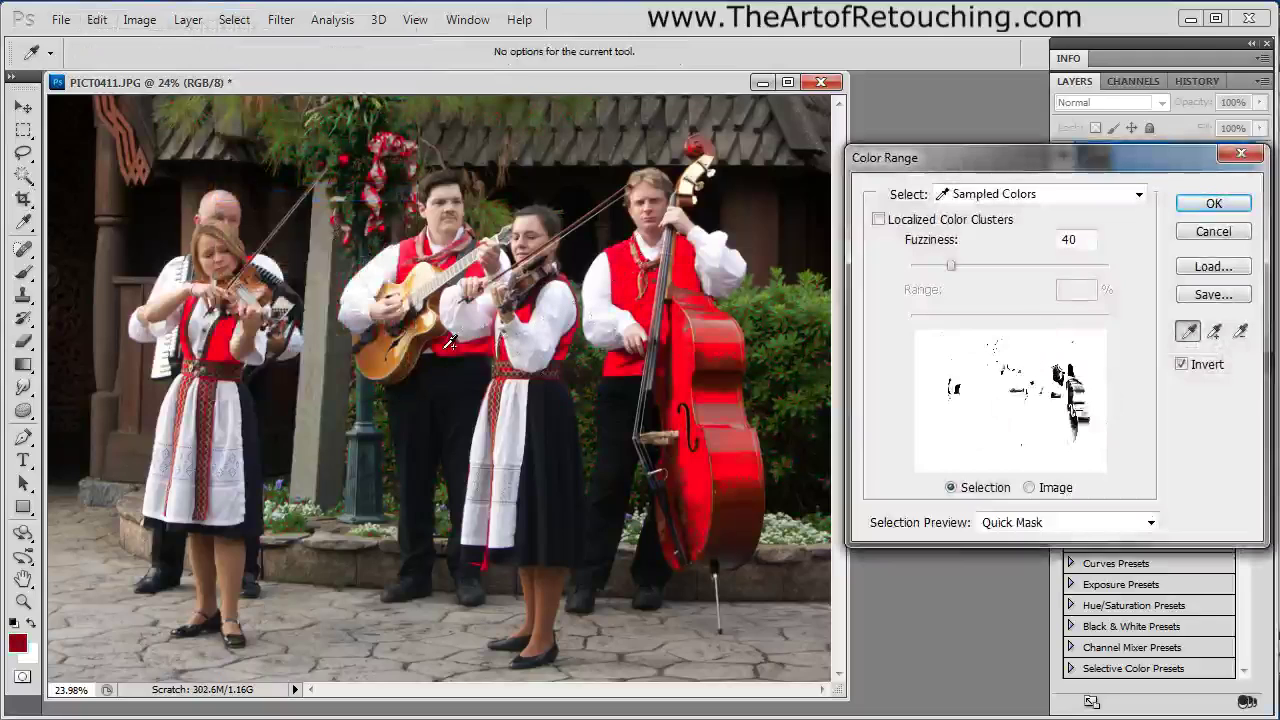
click(231, 352)
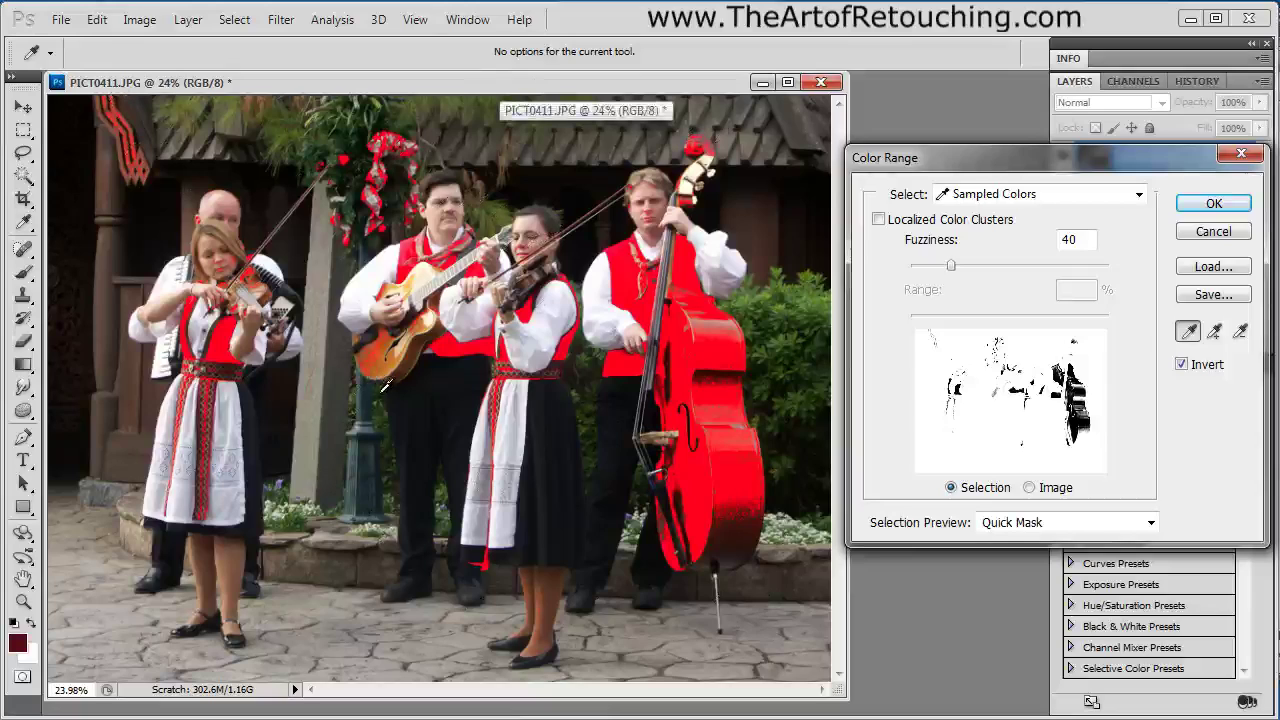
click(413, 238)
click(718, 150)
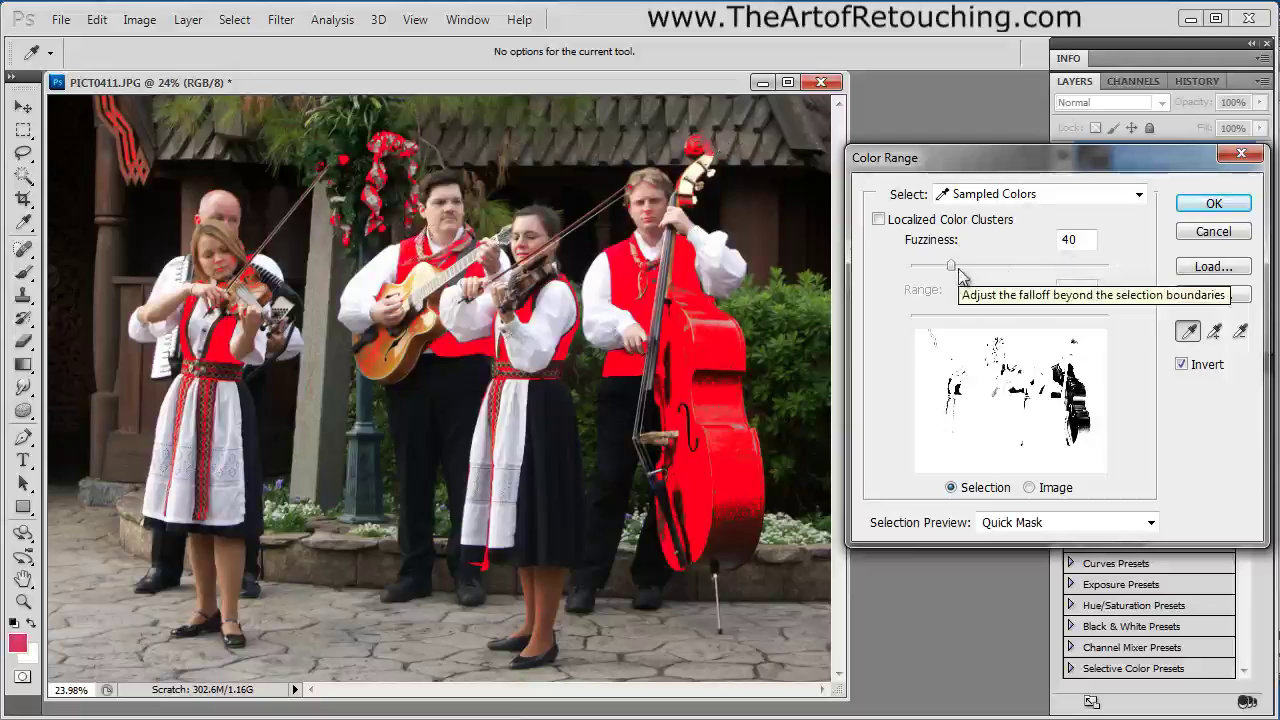
Test the Color Range Fuzziness at a high value and at 0, set it to 40, and apply the red selection
drag(952, 270, 1076, 277)
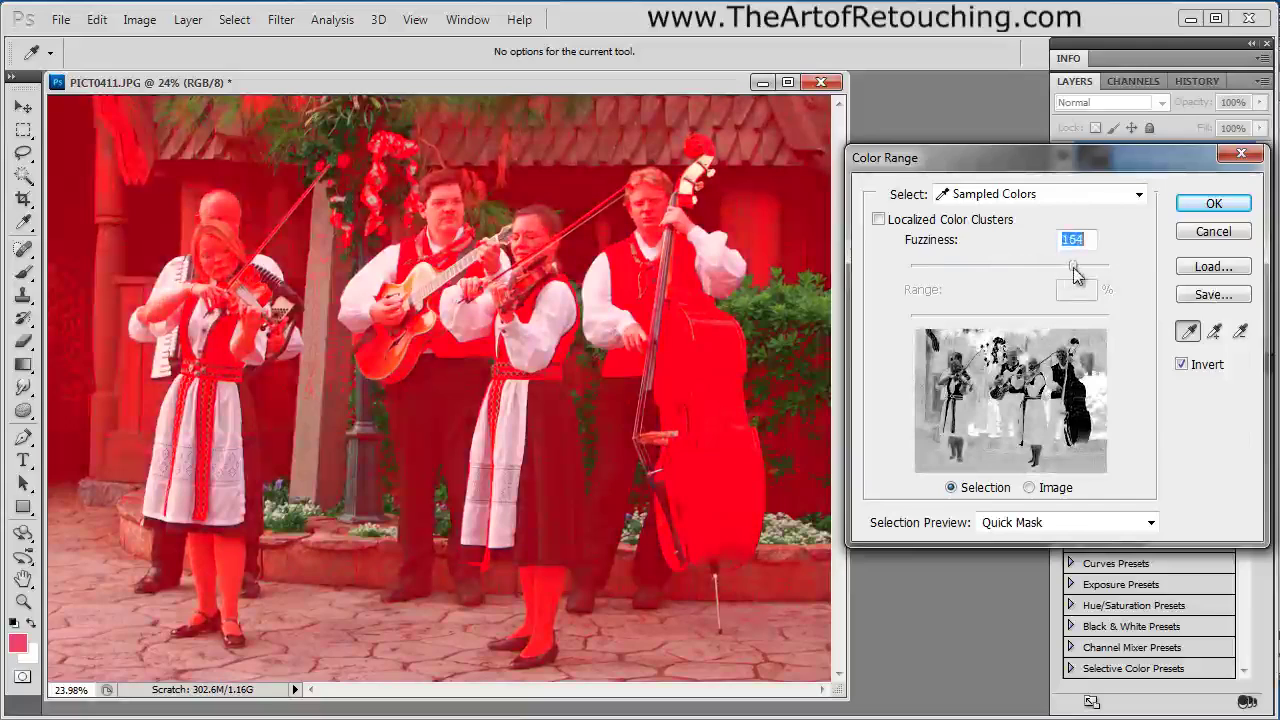
drag(1076, 275, 909, 264)
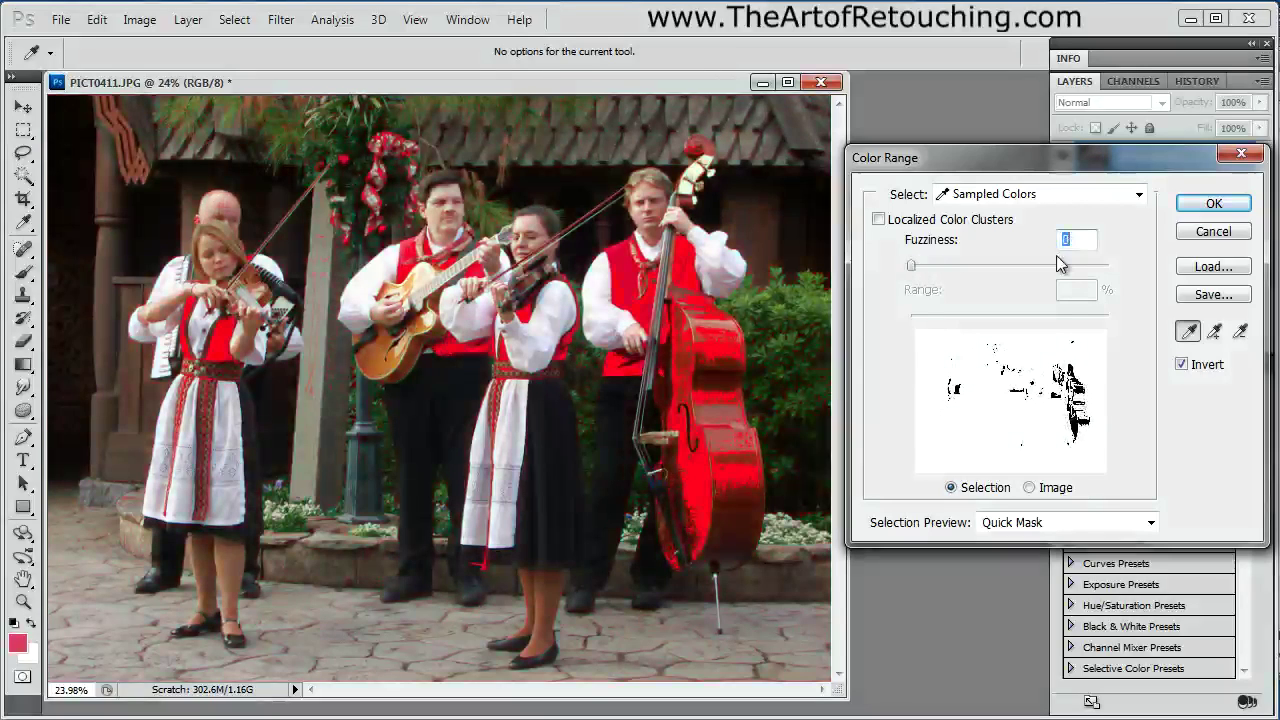
text(40)
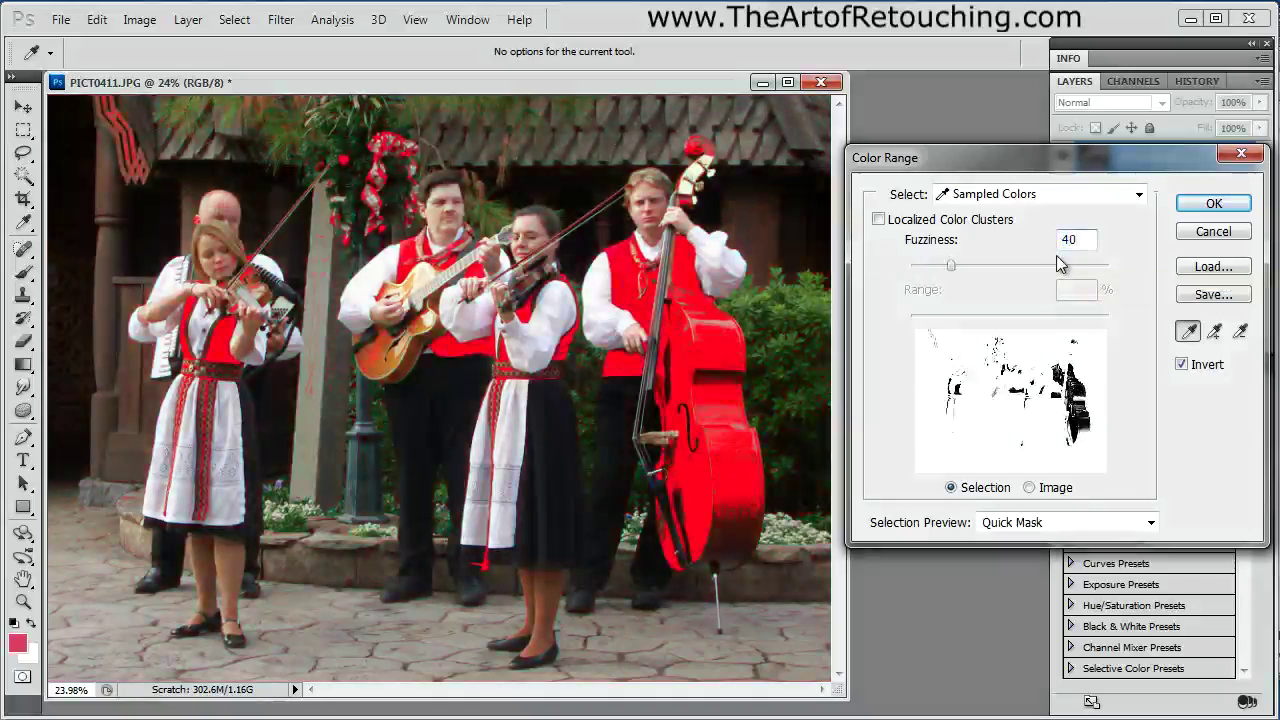
click(1080, 194)
click(1060, 194)
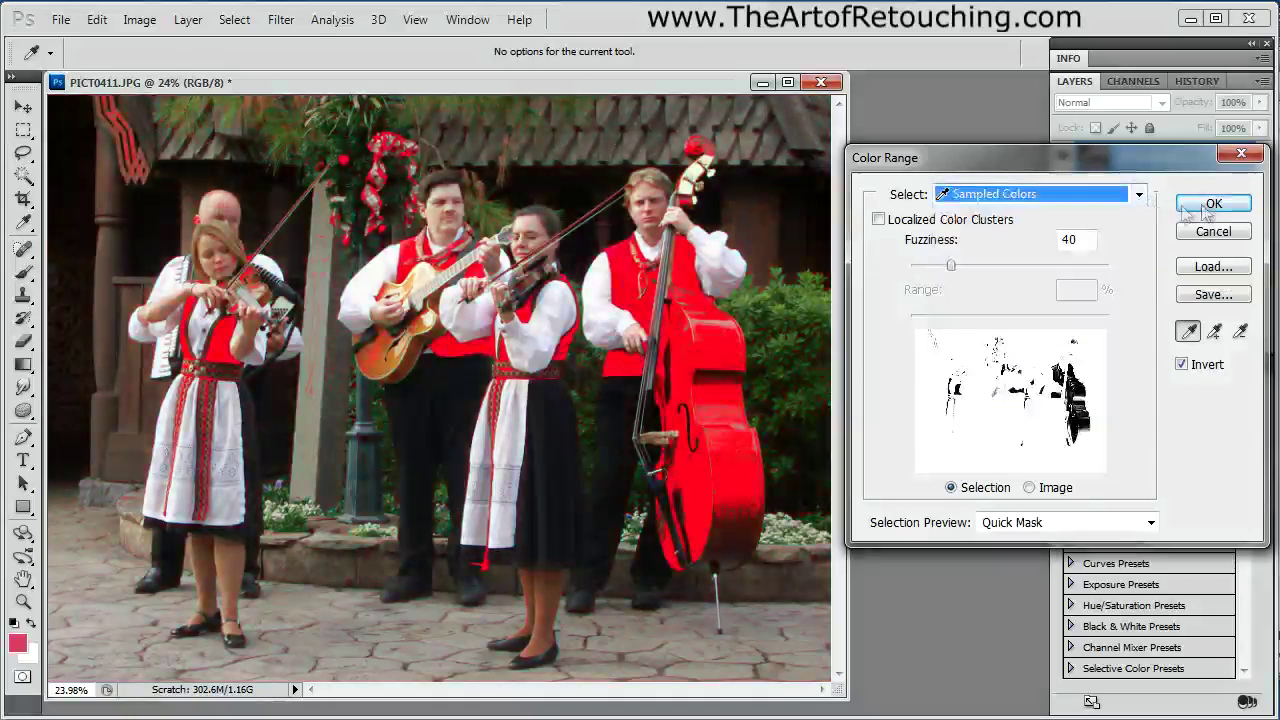
click(1207, 205)
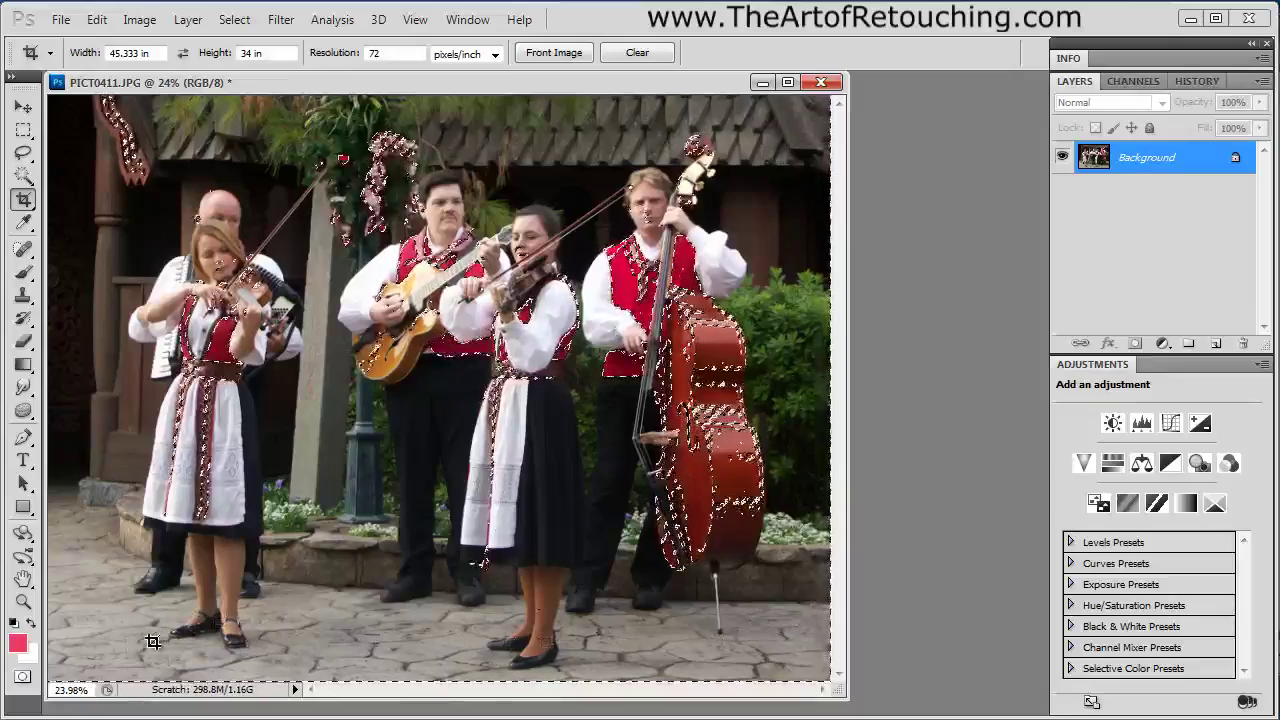
Reopen Color Range over the active selection and toggle Invert off and on to compare its effect, leaving it on
click(234, 20)
click(262, 188)
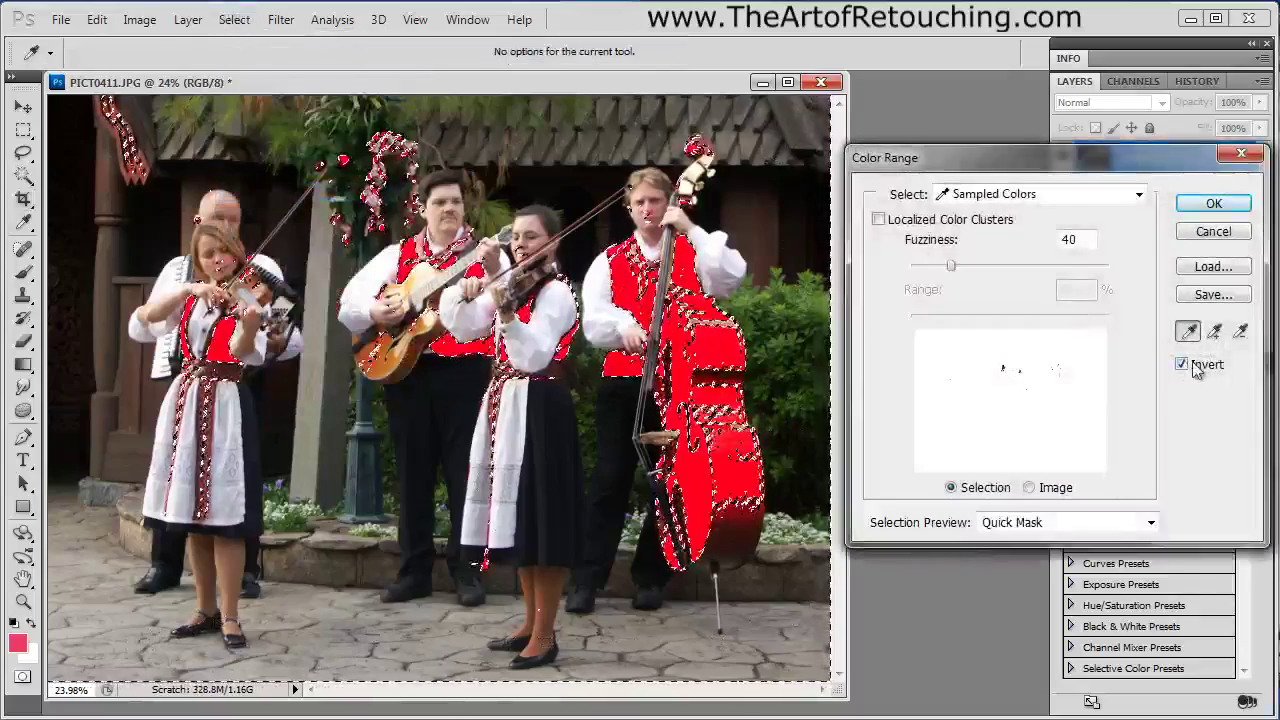
click(1182, 365)
click(1182, 365)
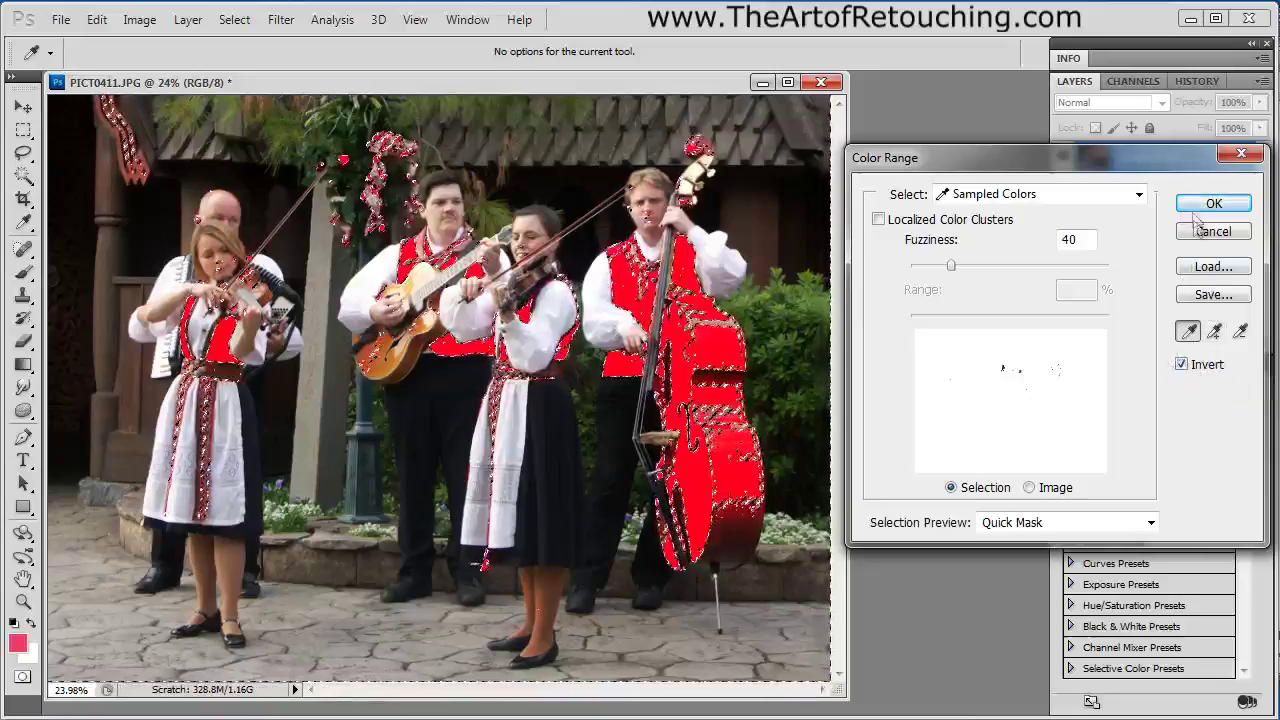
click(1182, 365)
click(1182, 365)
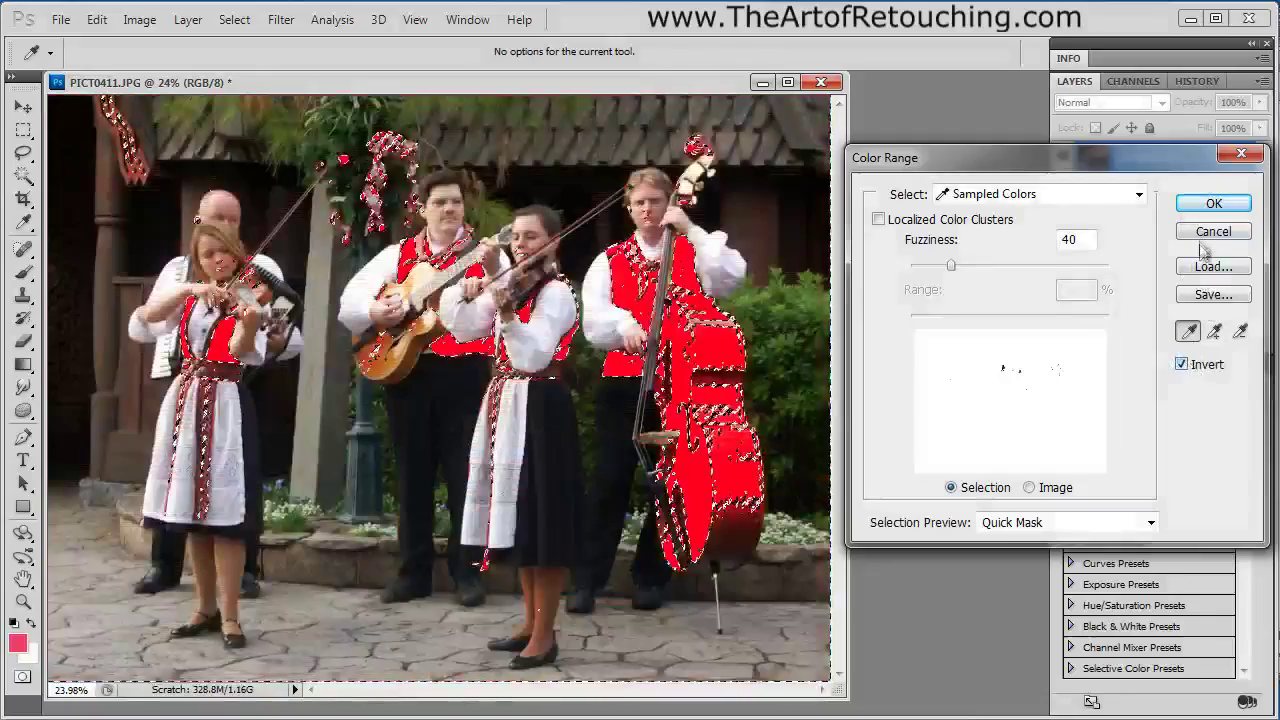
Cancel the Color Range dialog and invert the existing selection
click(1212, 232)
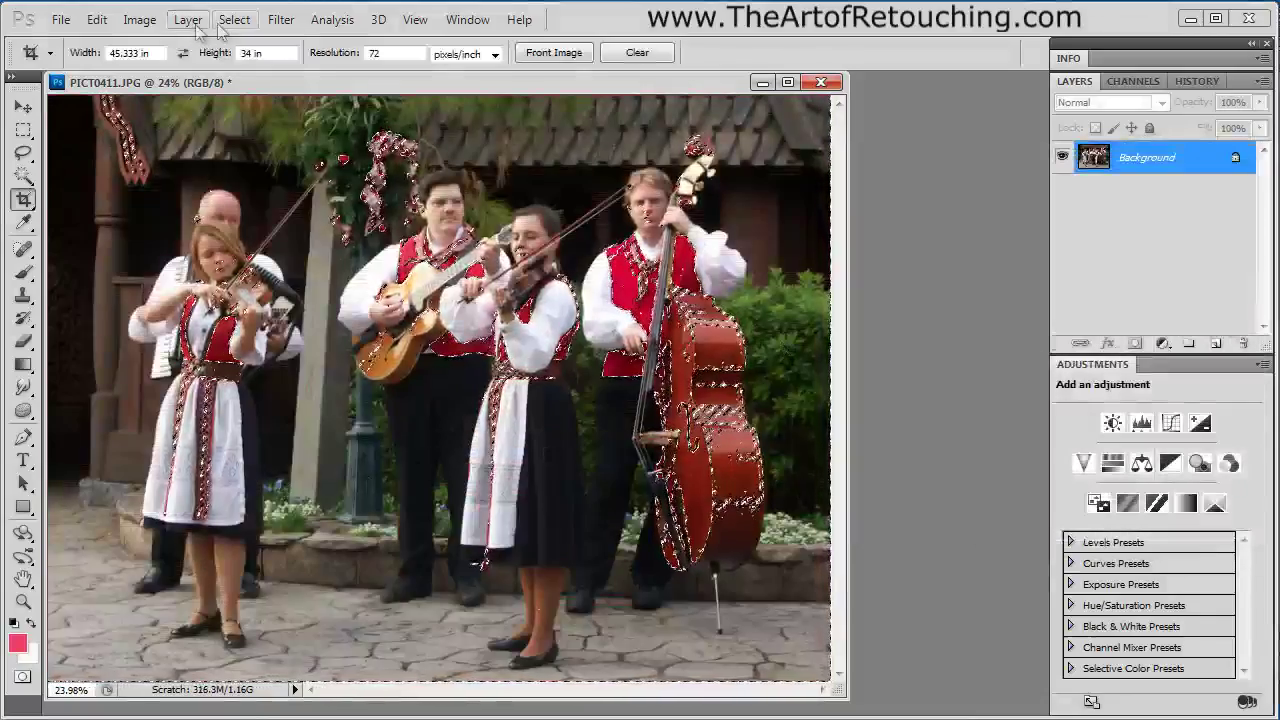
click(234, 19)
click(242, 96)
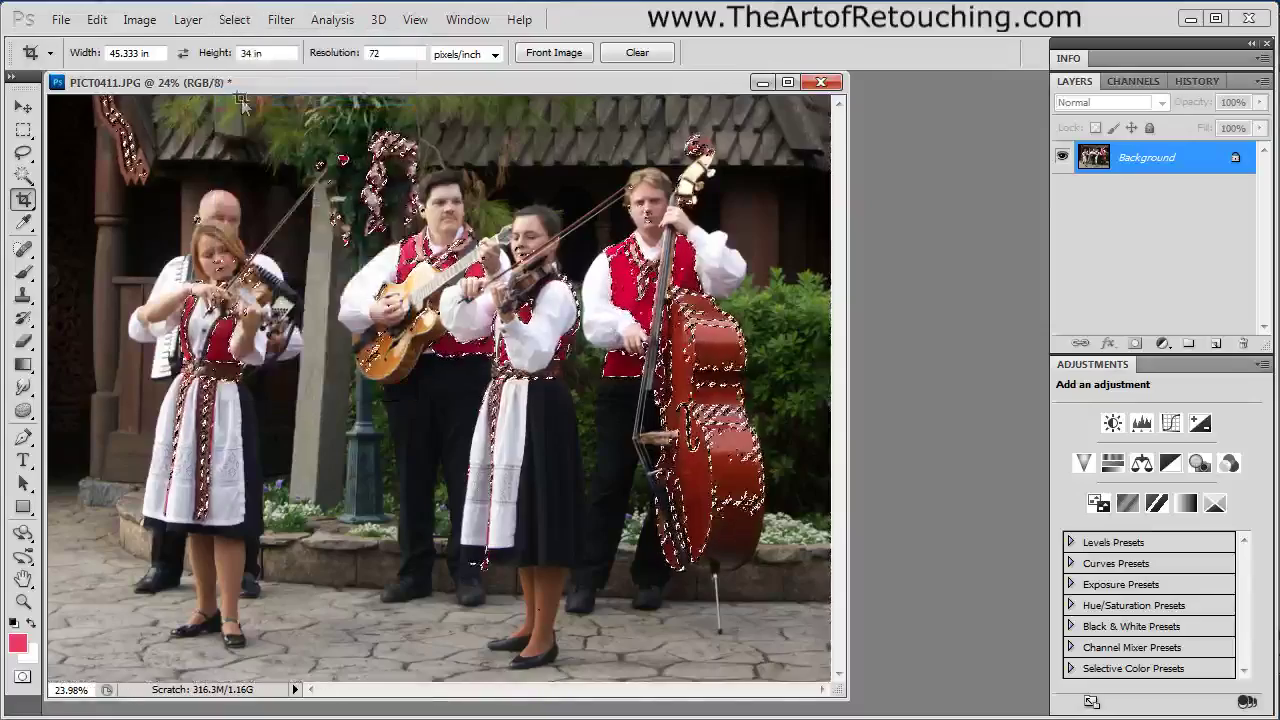
Show the selection as a Quick Mask and invert the mask so the red overlay covers the red areas
click(24, 678)
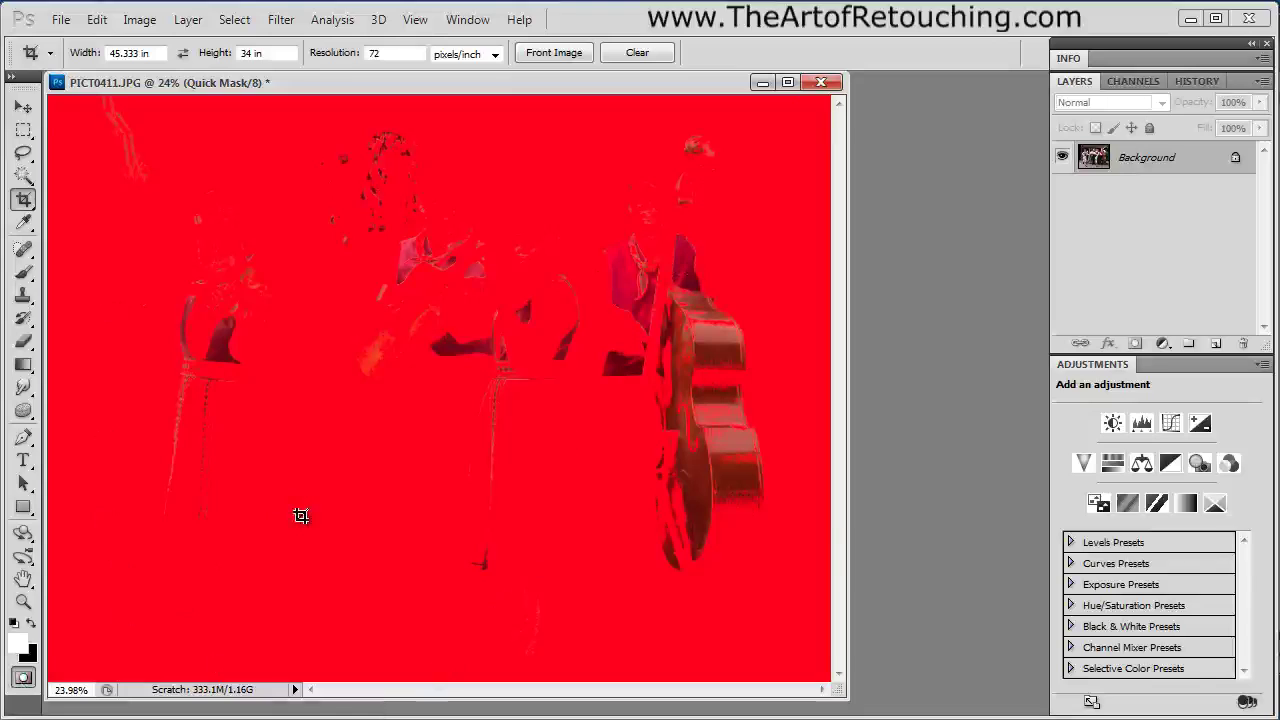
key(ctrl+i)
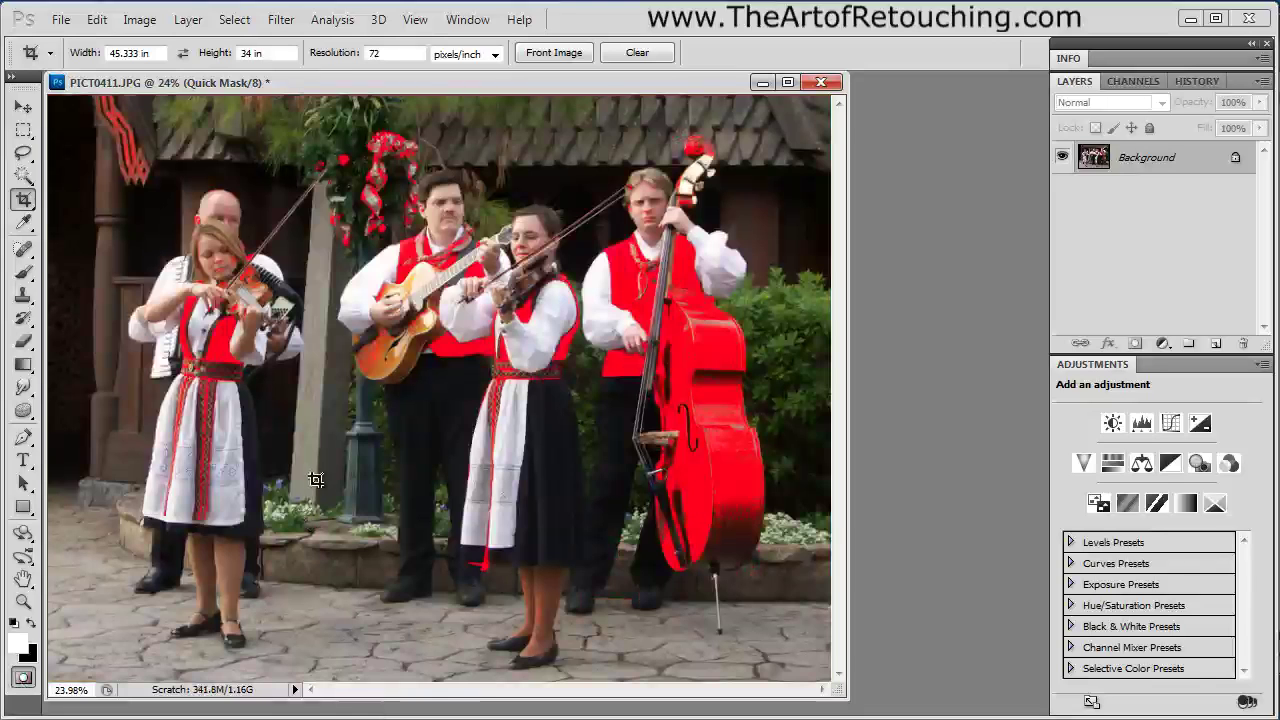
click(228, 21)
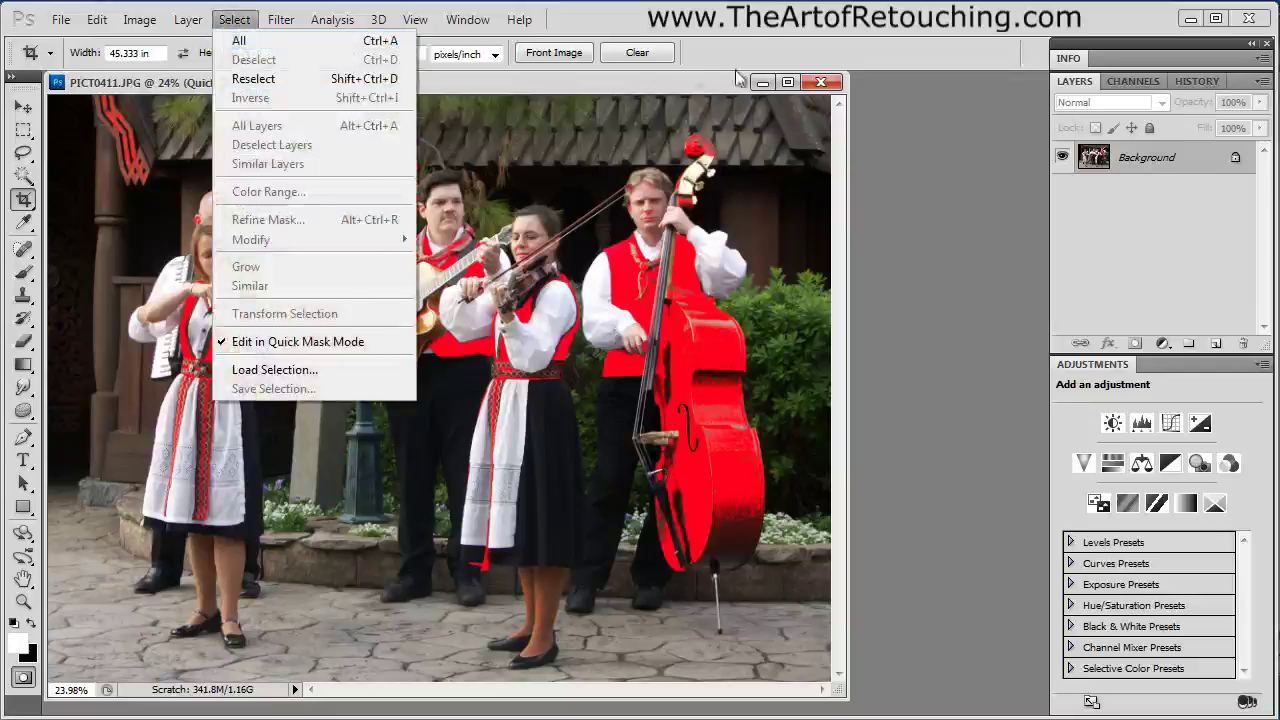
click(818, 62)
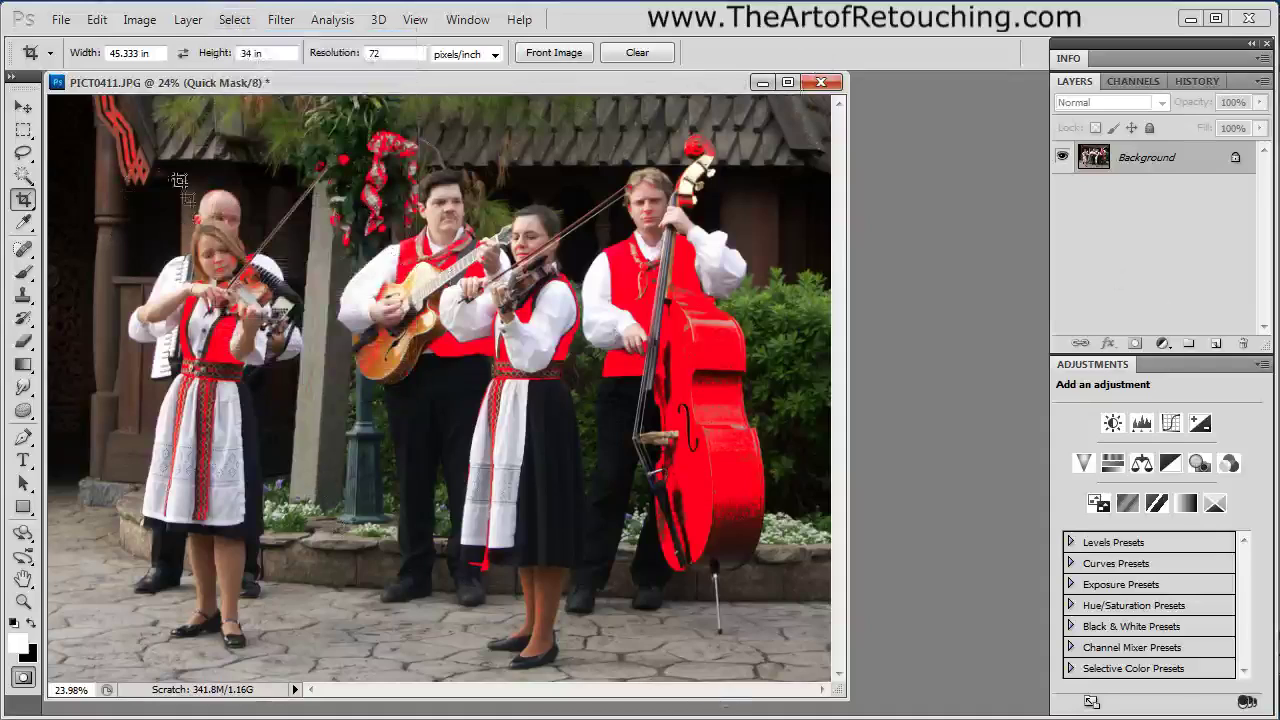
Paint the Quick Mask overlay off the double bass, wreath and hanging decoration in white, using a 500-pixel brush reduced to 200 pixels
key(b)
key(bracketright)
key(bracketright)
key(bracketright)
key(bracketright)
key(bracketright)
key(bracketright)
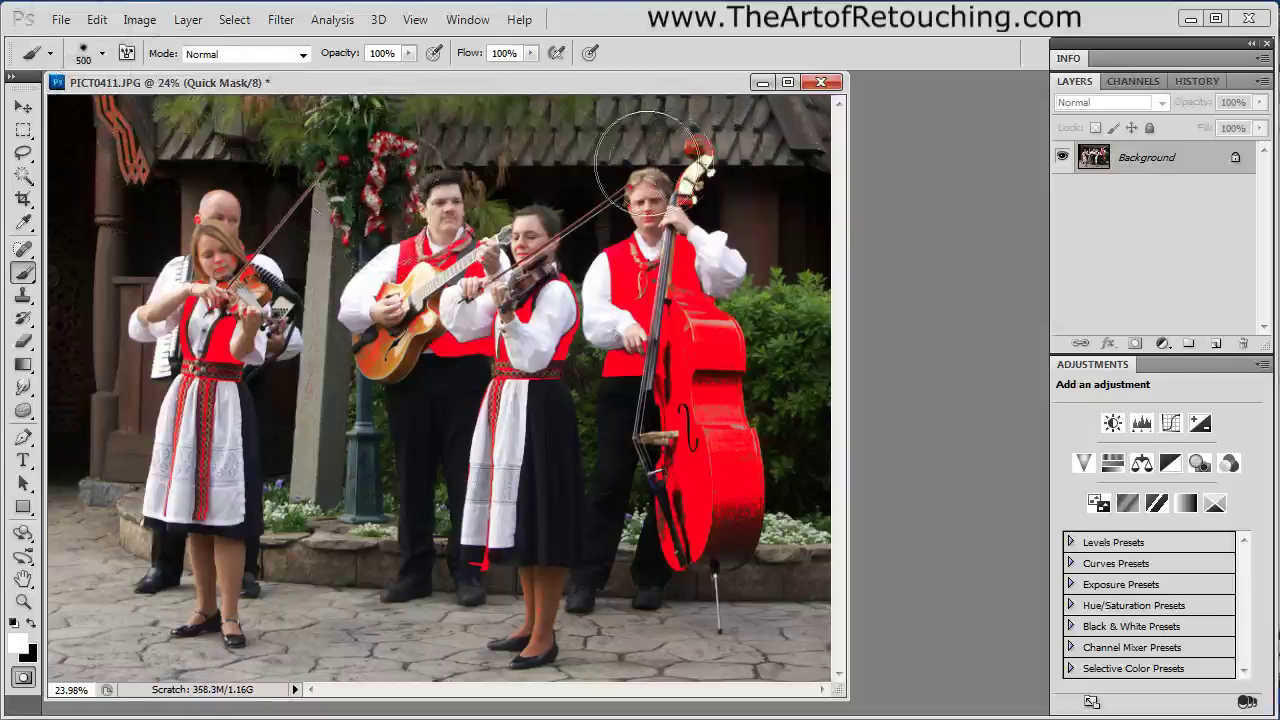
click(704, 369)
mouse_move(704, 369)
mouse_down()
mouse_move(693, 535)
mouse_move(723, 504)
mouse_move(740, 351)
mouse_move(731, 421)
mouse_move(683, 570)
mouse_up()
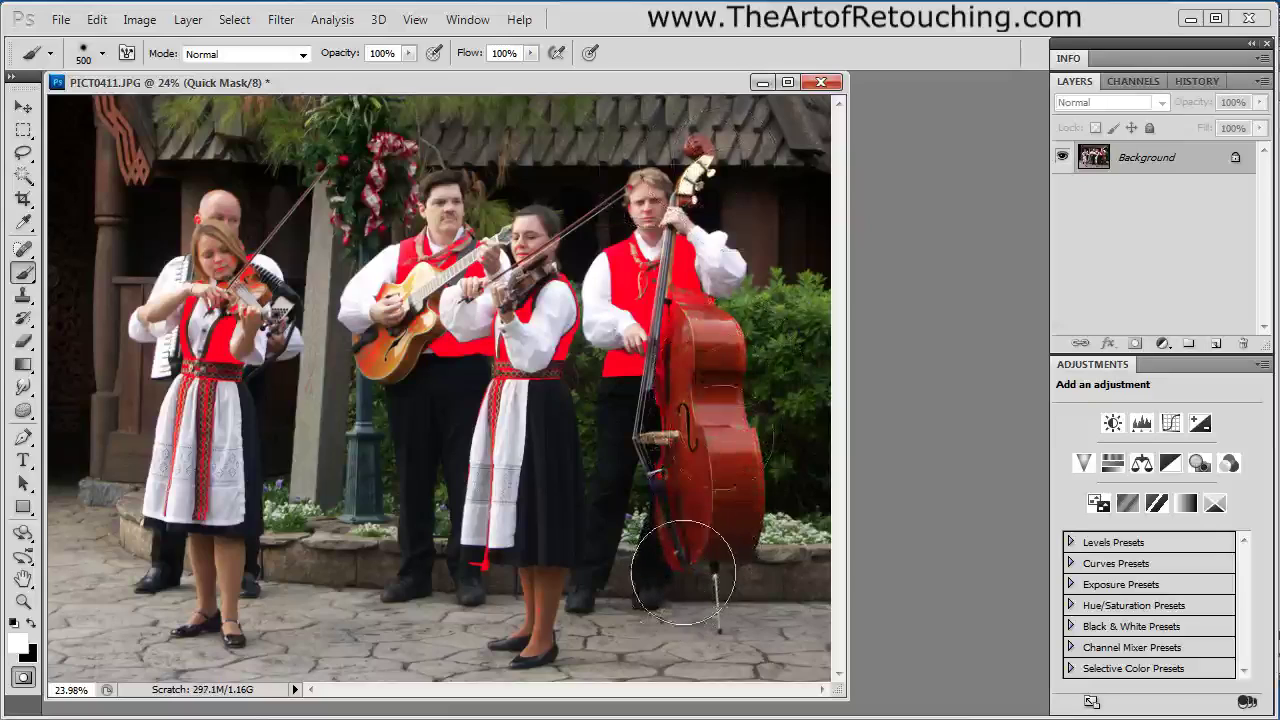
key(bracketleft)
key(bracketleft)
key(bracketleft)
key(bracketleft)
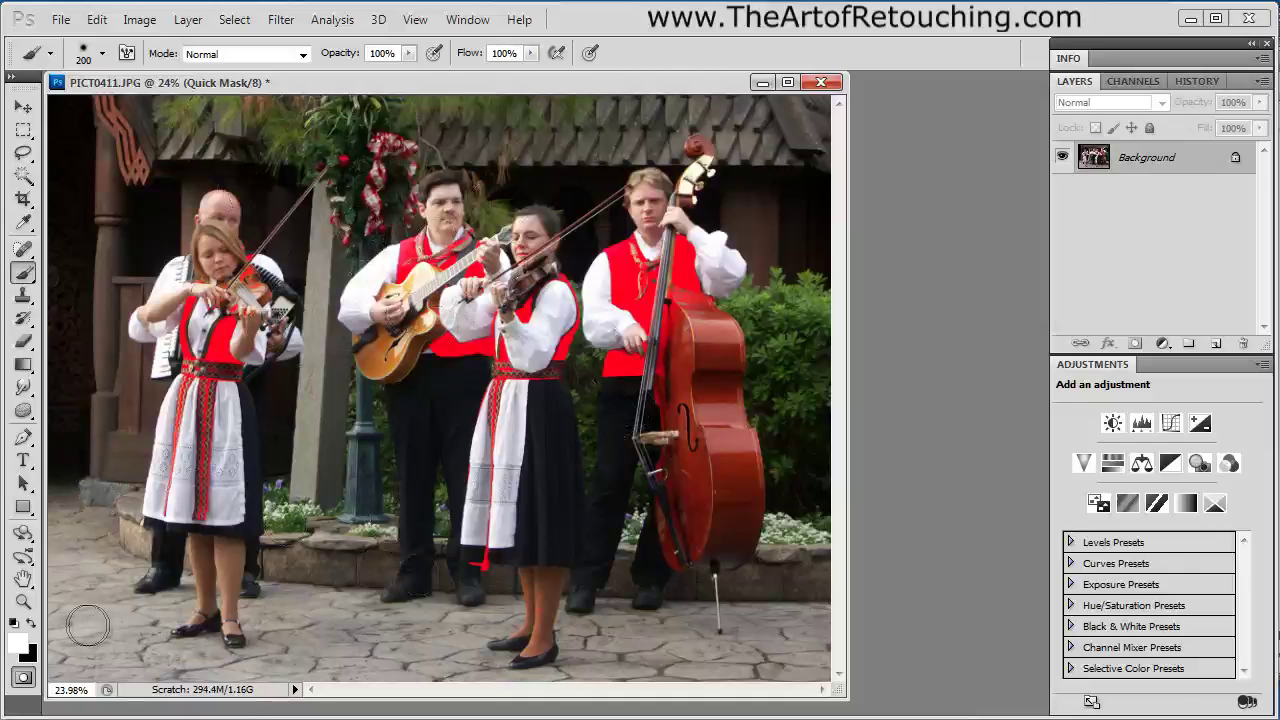
Leave Quick Mask mode and invert the selection to target the red clothing
key(q)
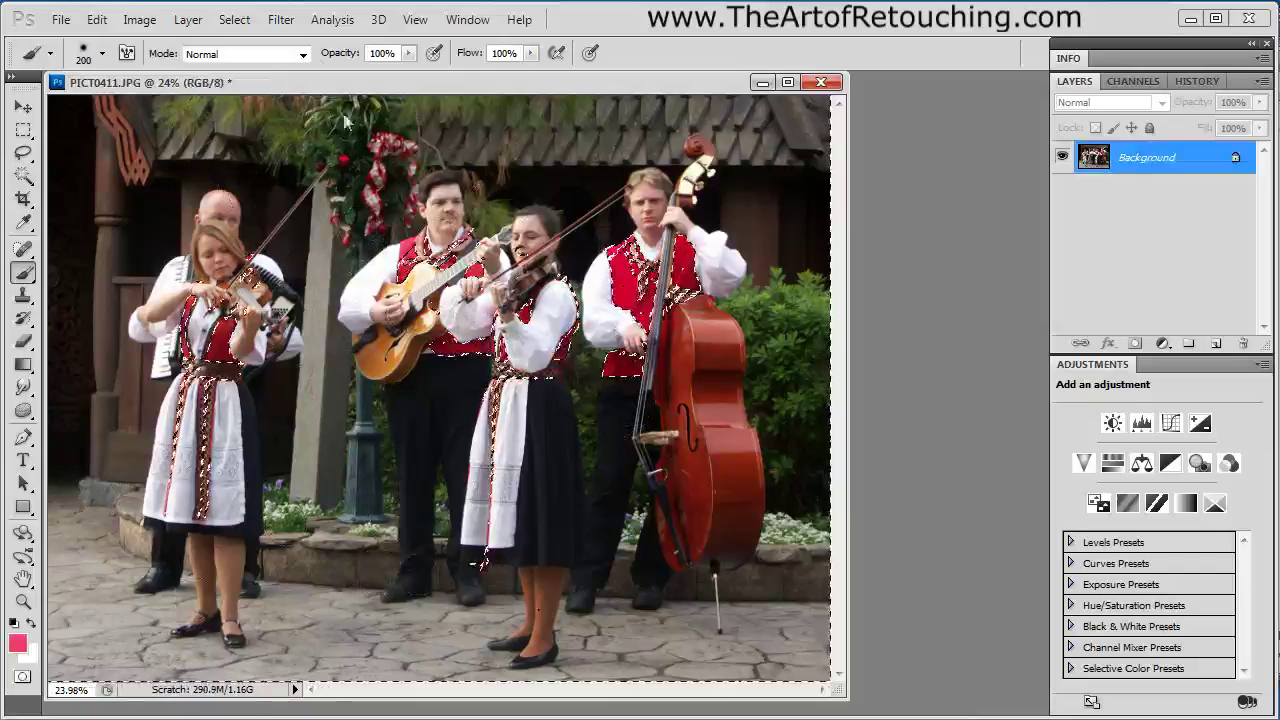
click(234, 20)
click(250, 99)
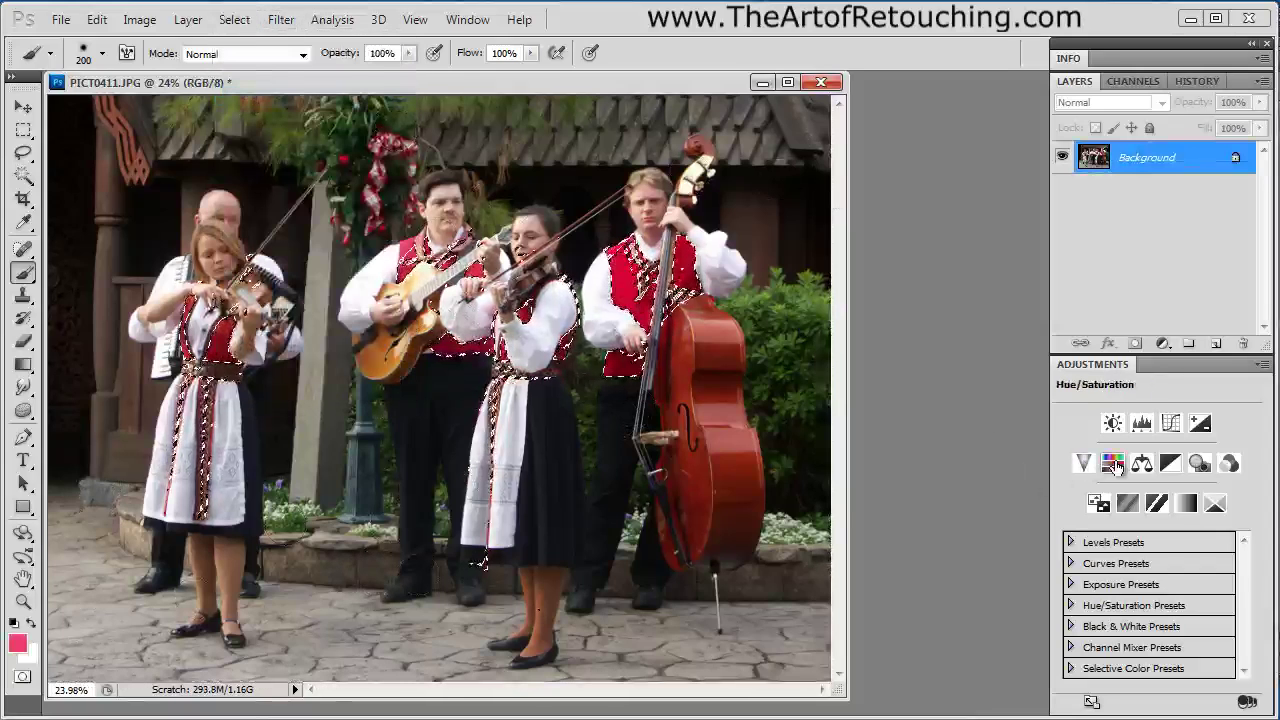
Add a Hue/Saturation adjustment to the selected clothing with Colorize on and Hue at 219
click(1113, 463)
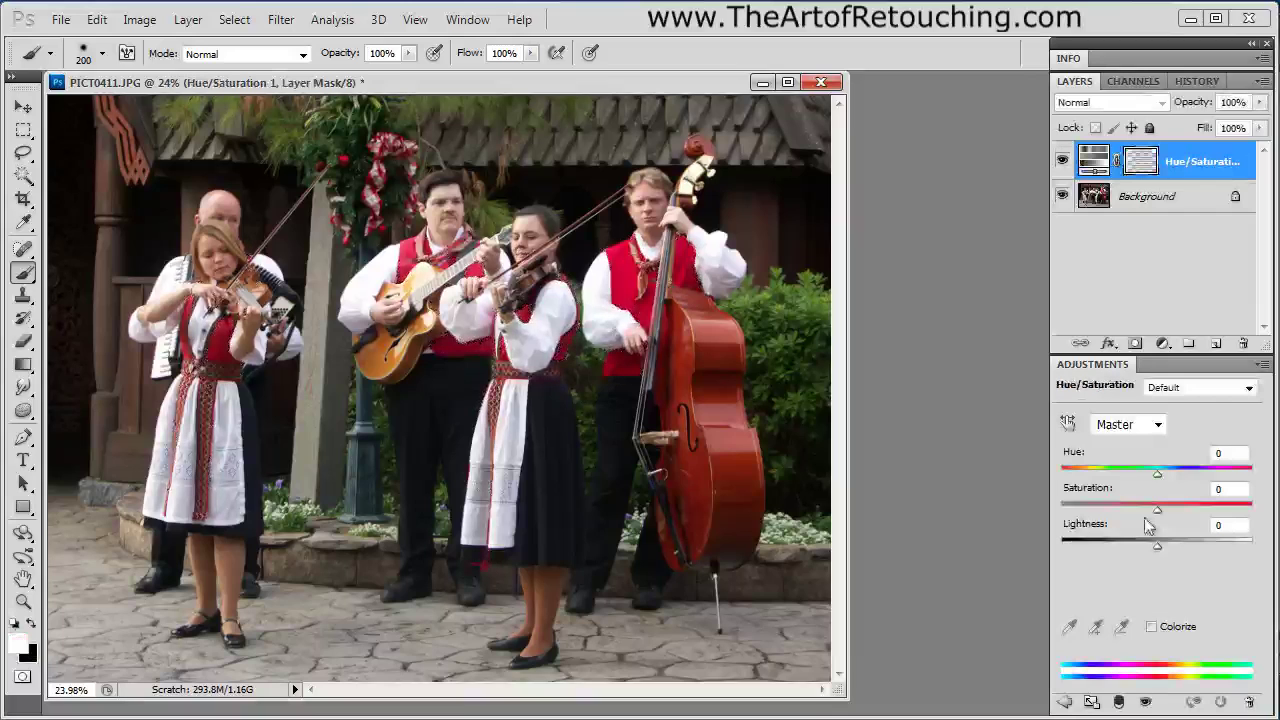
click(1152, 627)
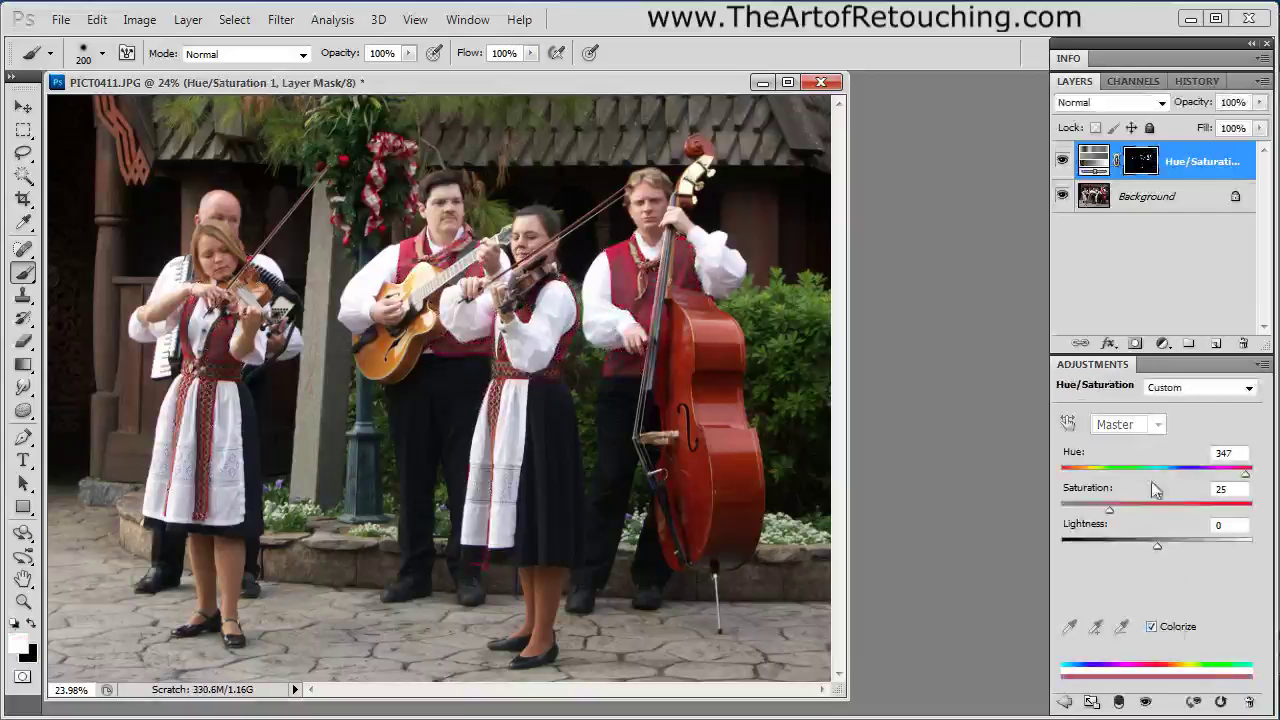
drag(1245, 480, 1152, 480)
drag(1137, 476, 1177, 476)
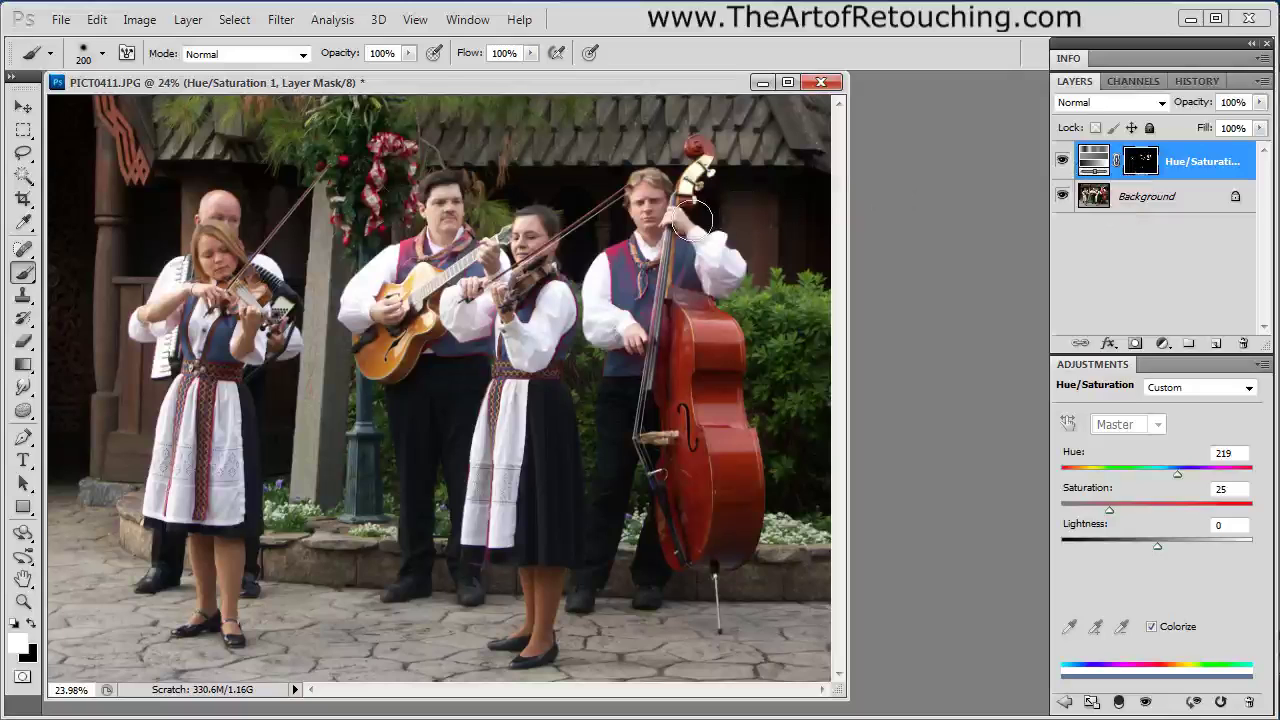
Paint over the leftover red patches on the bassist's vest in the adjustment's layer mask, reducing the white brush to 40 pixels
key(z)
click(620, 262)
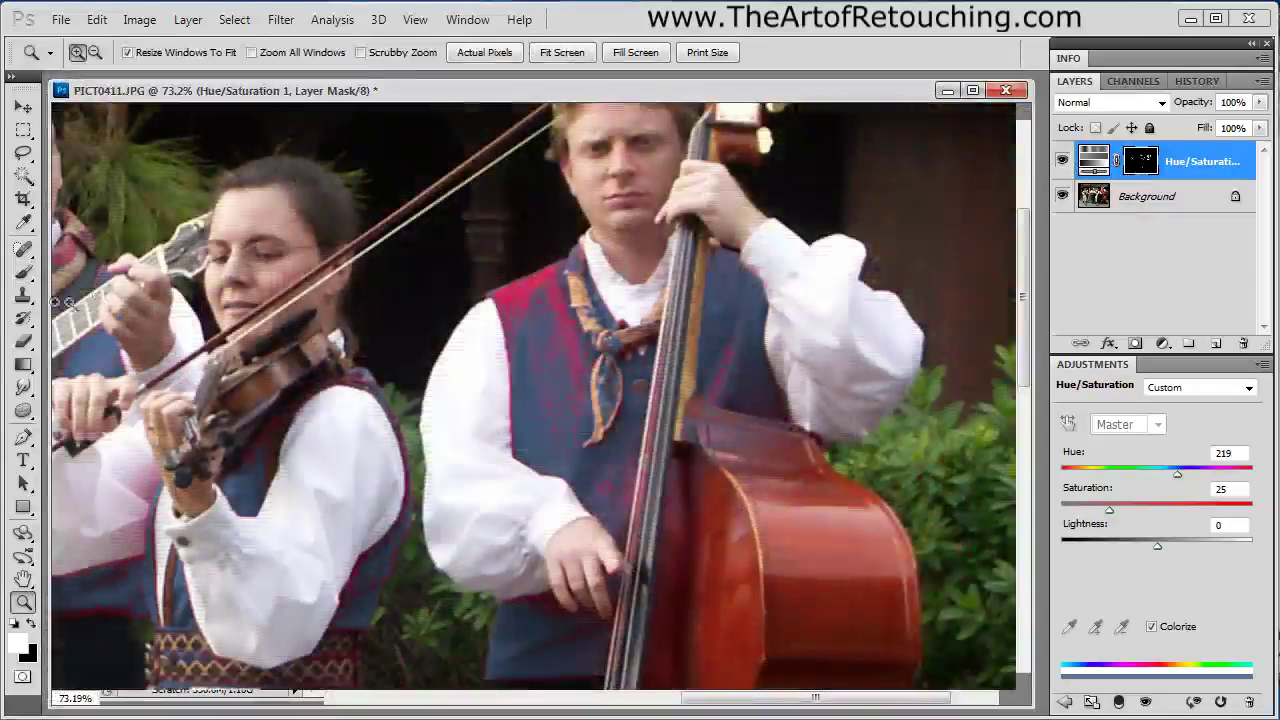
click(24, 272)
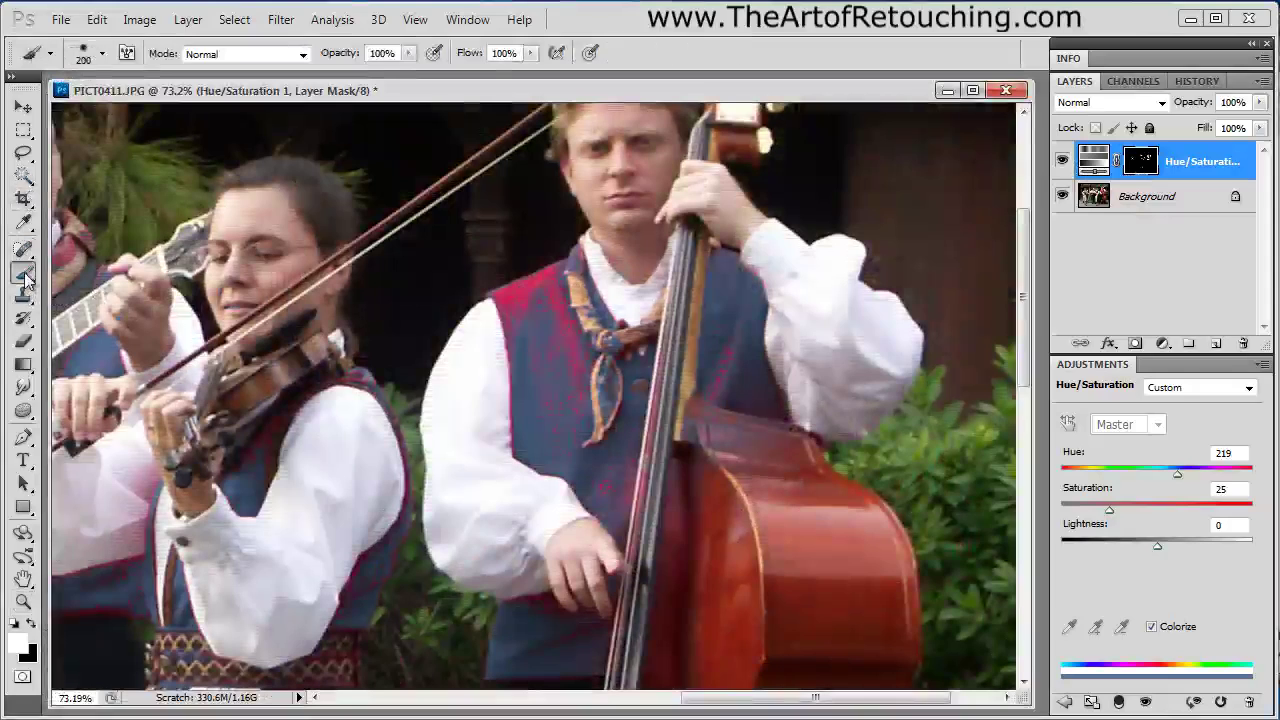
key(bracketleft)
key(bracketleft)
key(bracketleft)
key(bracketleft)
key(bracketleft)
mouse_move(543, 343)
mouse_down()
mouse_move(528, 400)
mouse_move(543, 386)
mouse_move(536, 336)
mouse_up()
key(bracketleft)
key(bracketleft)
key(bracketleft)
key(bracketleft)
key(bracketleft)
key(bracketleft)
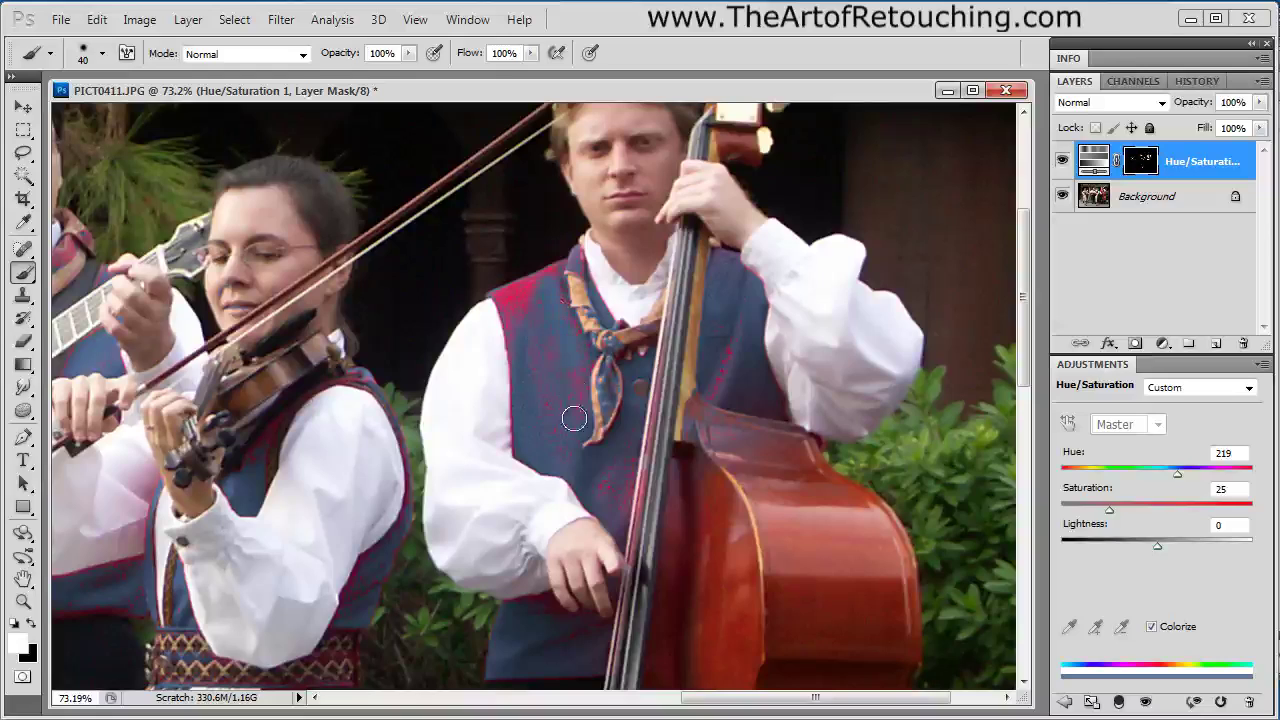
drag(510, 296, 520, 336)
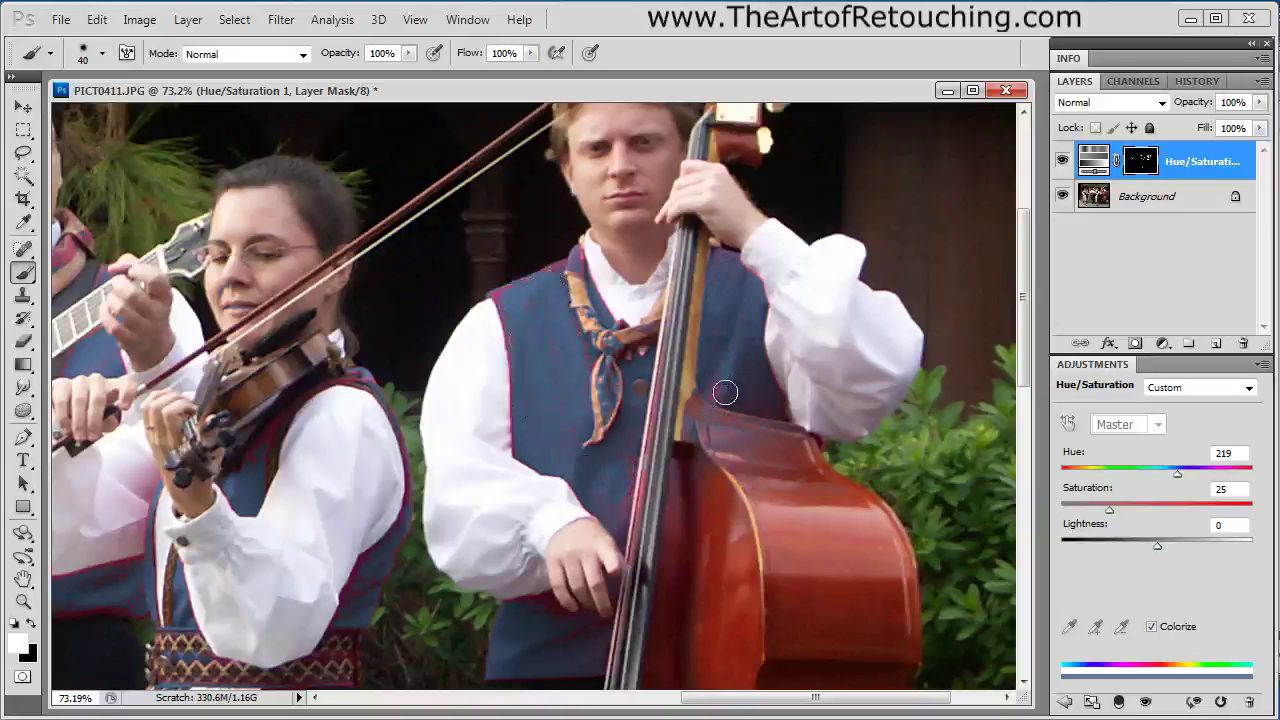
Check the recoloured clothing on the other musicians and delete the Hue/Saturation adjustment layer
drag(264, 538, 553, 332)
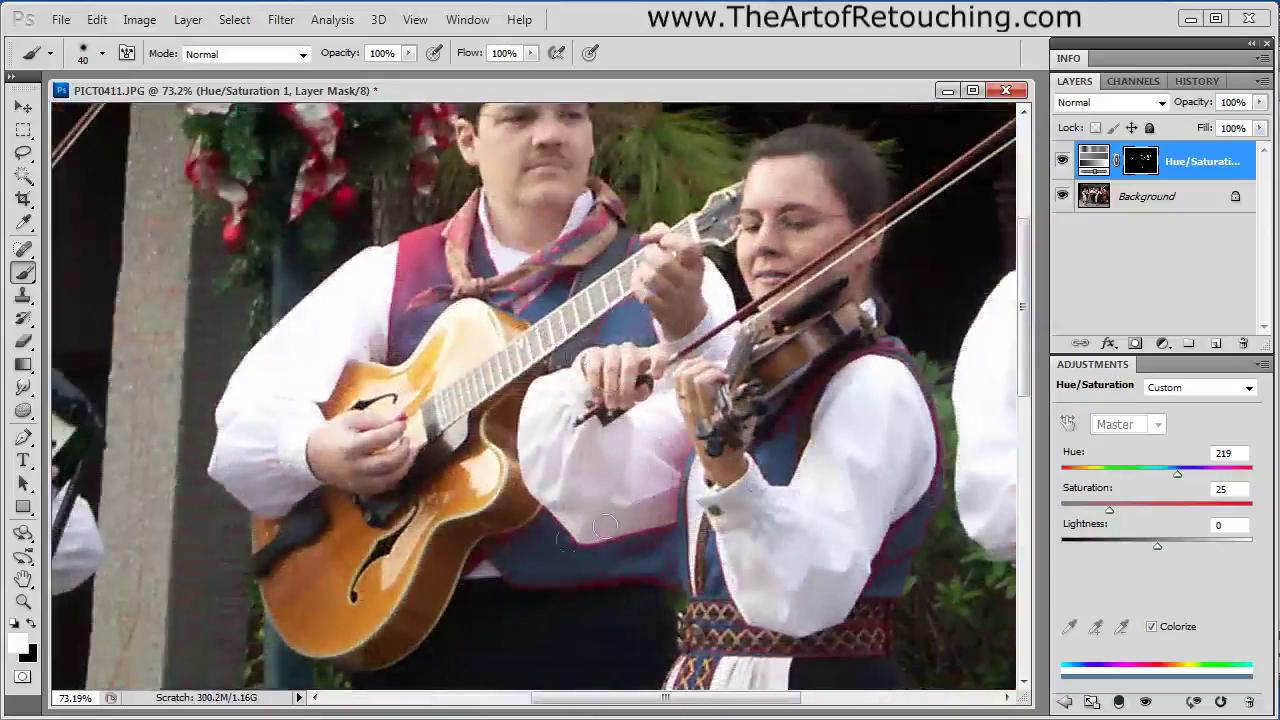
drag(550, 576, 830, 376)
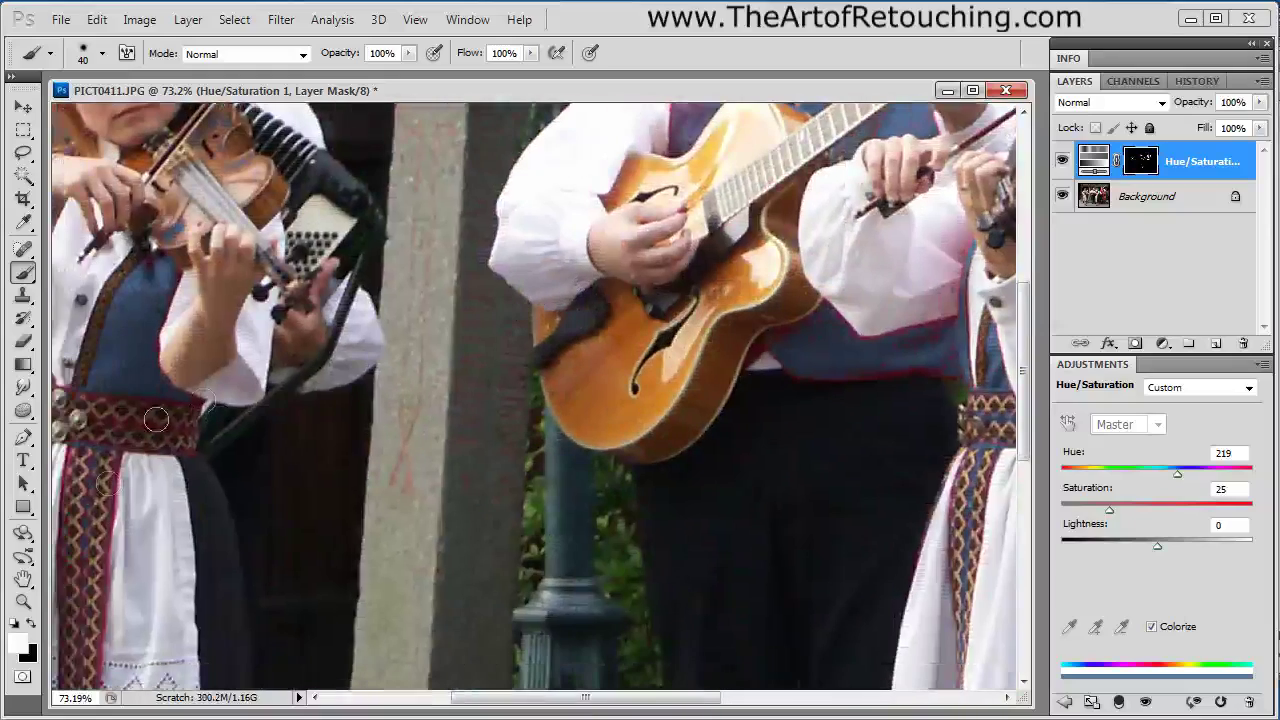
drag(479, 371, 406, 459)
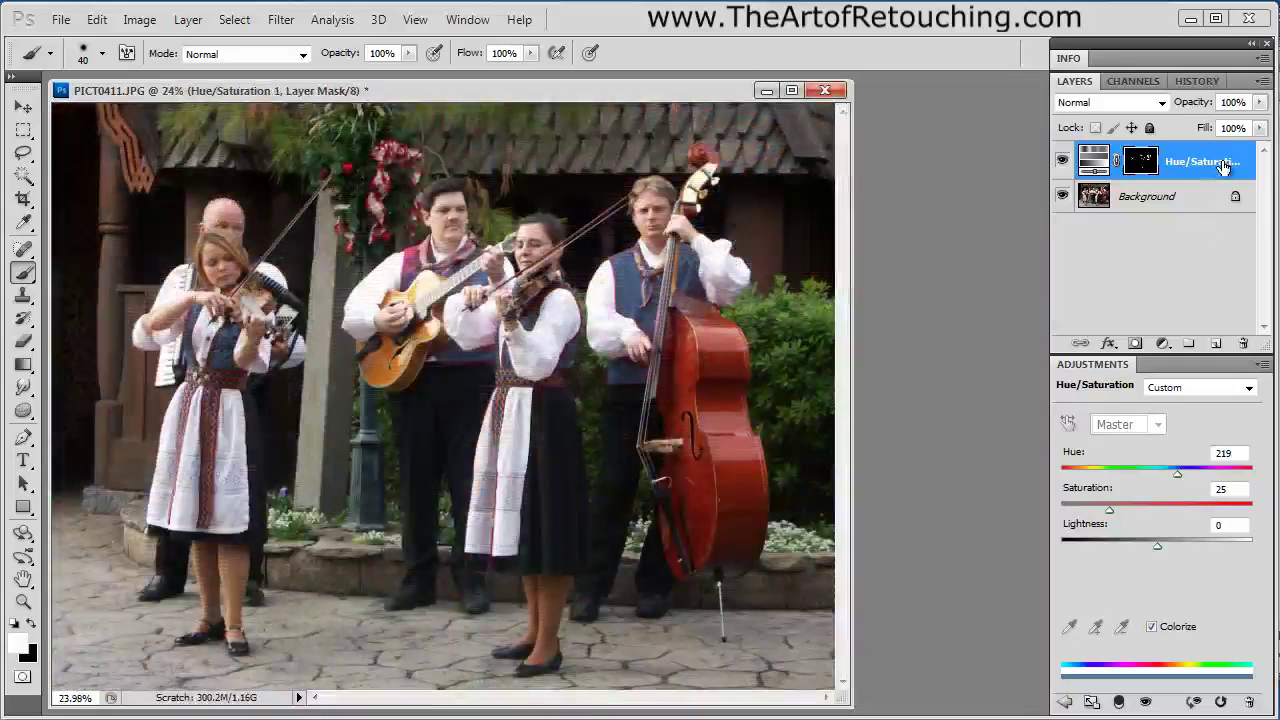
drag(1221, 167, 1242, 333)
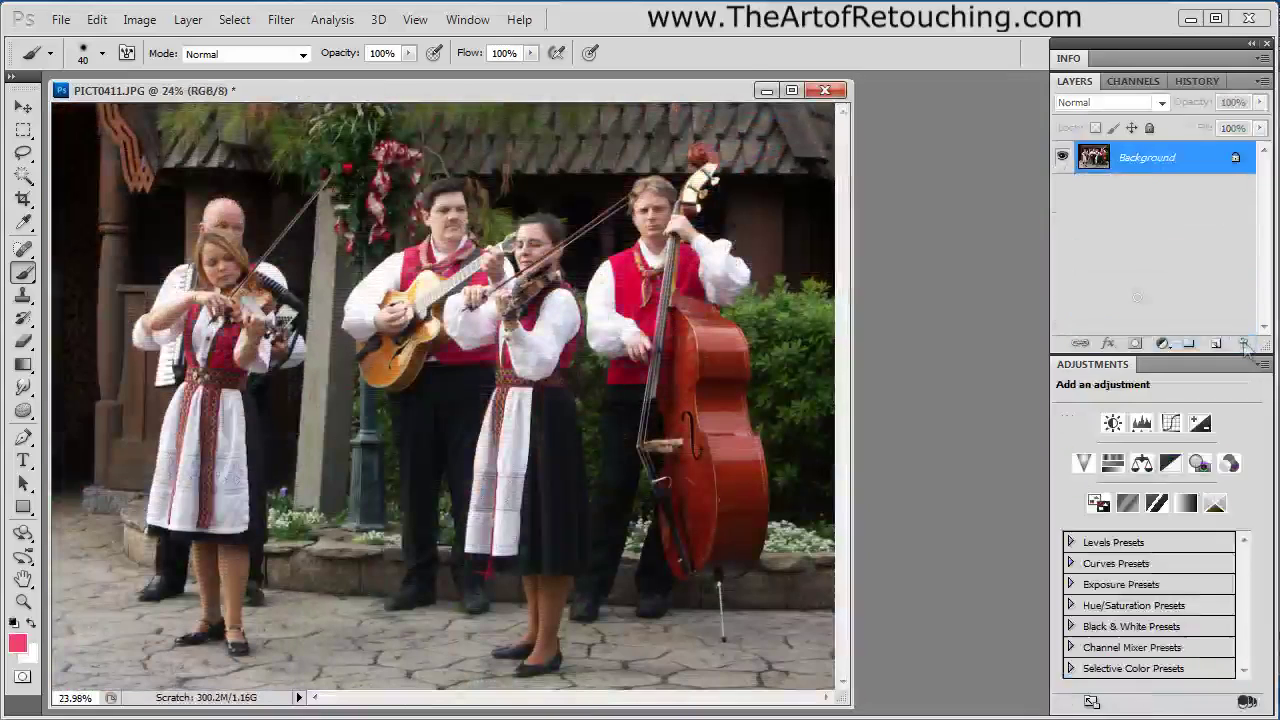
Make a Color Range selection from the dark red on the bassist's vest with Invert on, and inverse the applied selection
click(240, 22)
click(268, 191)
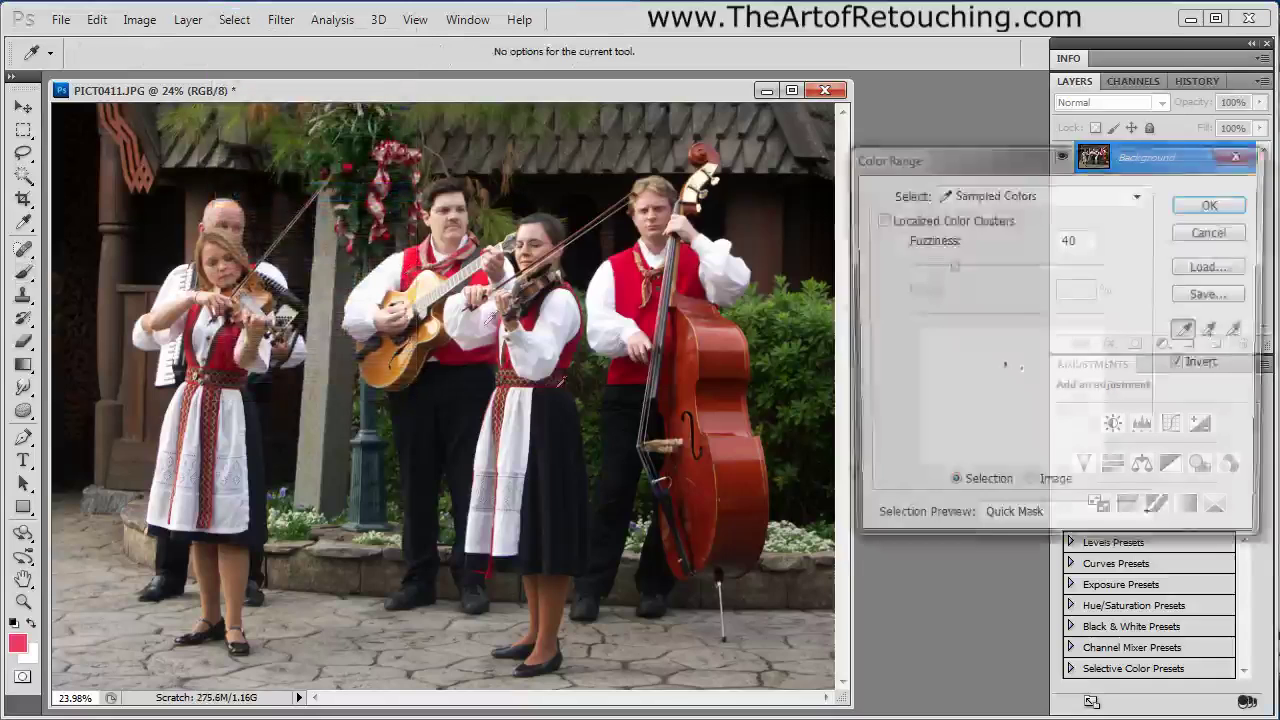
click(631, 267)
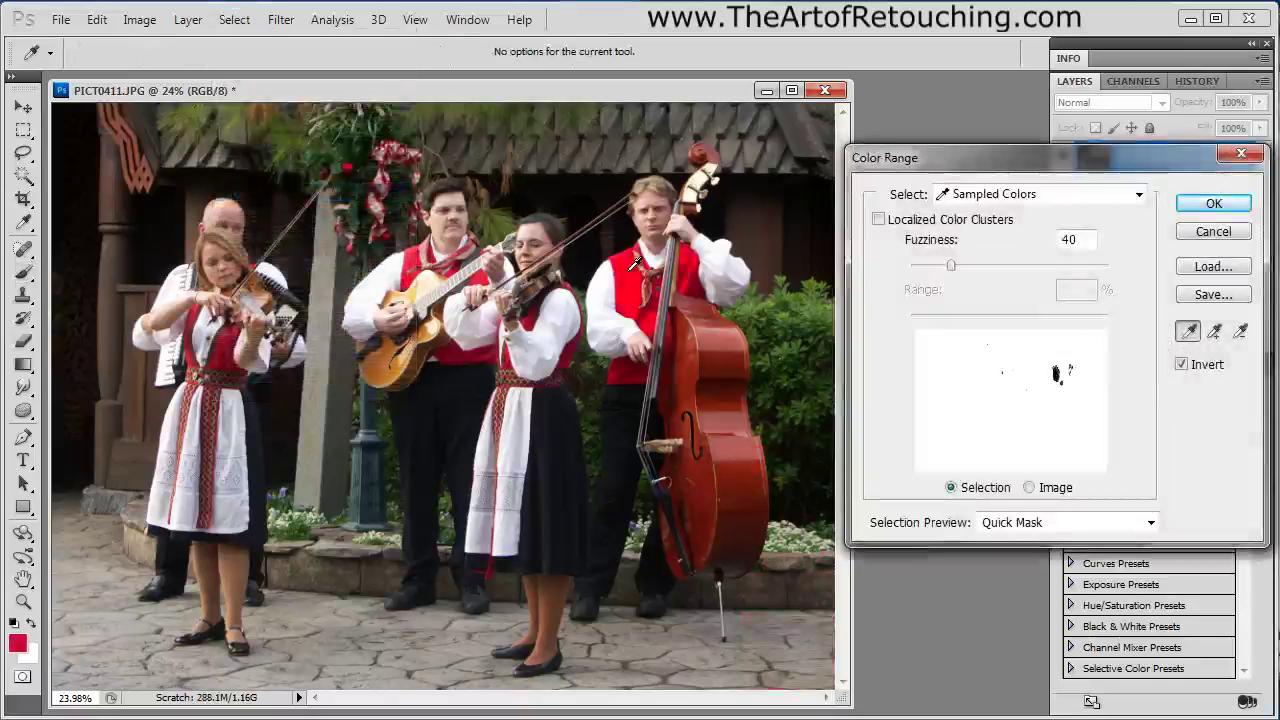
click(647, 374)
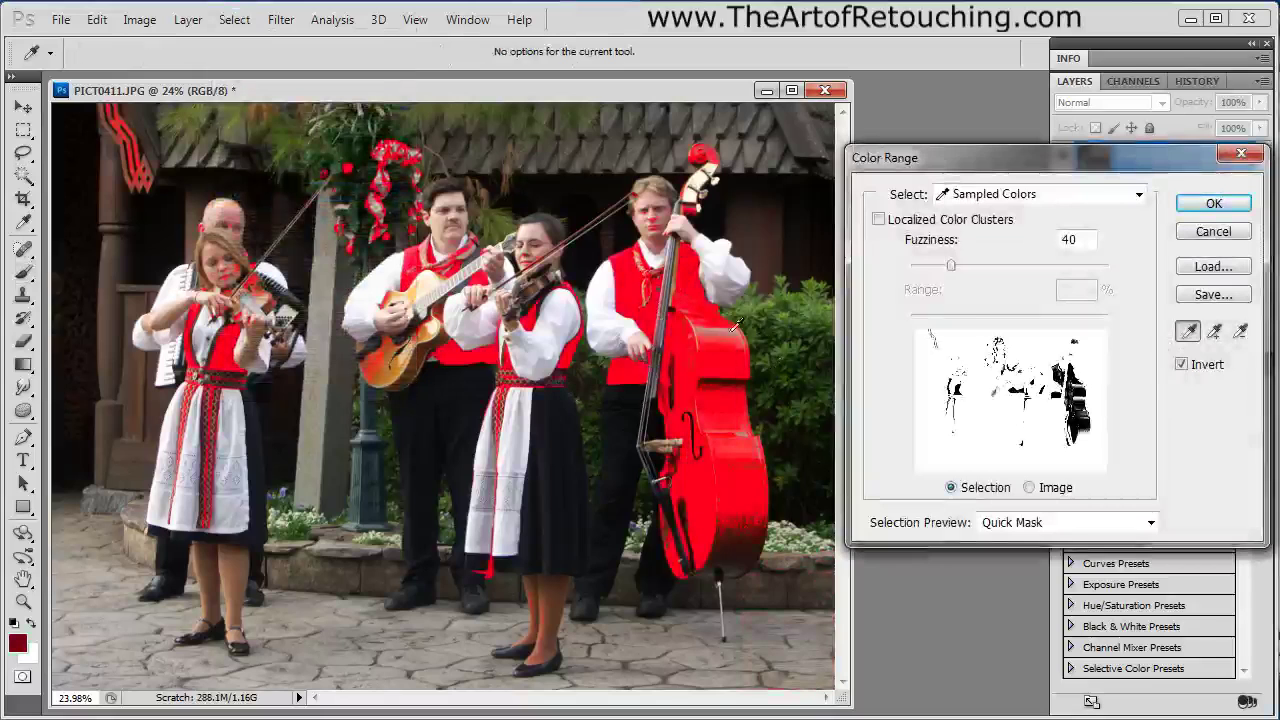
click(1186, 207)
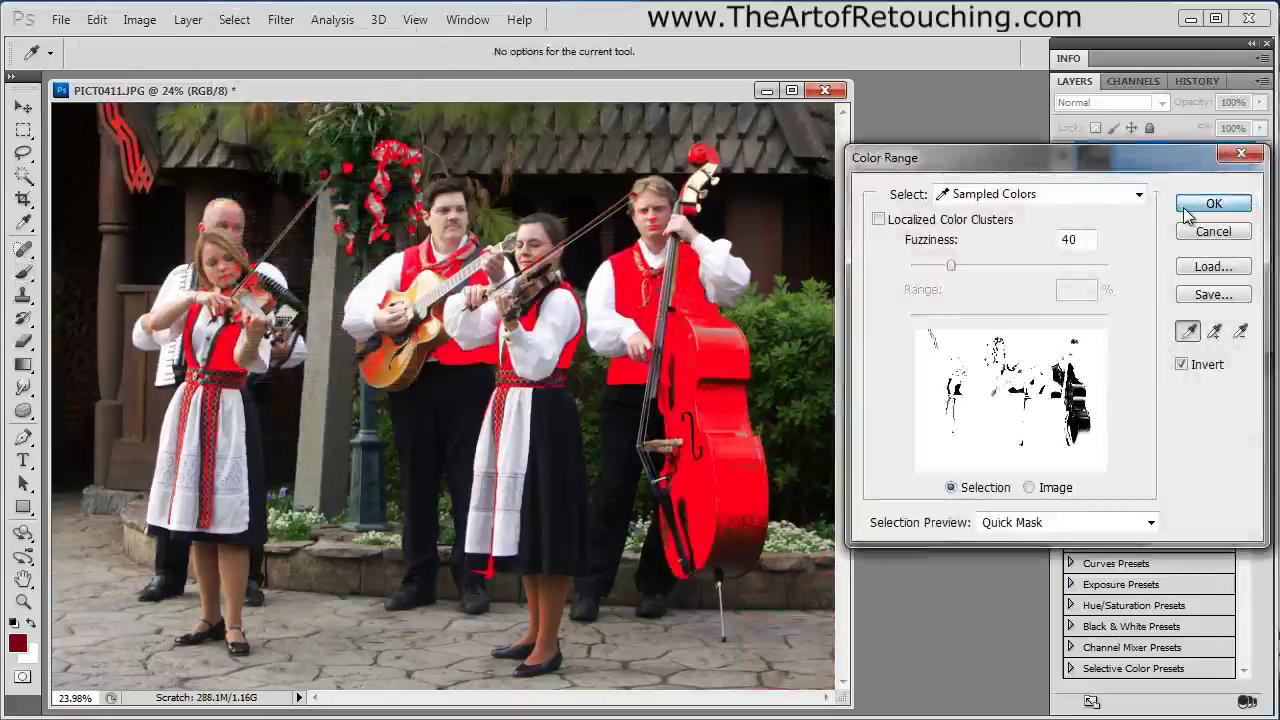
click(234, 19)
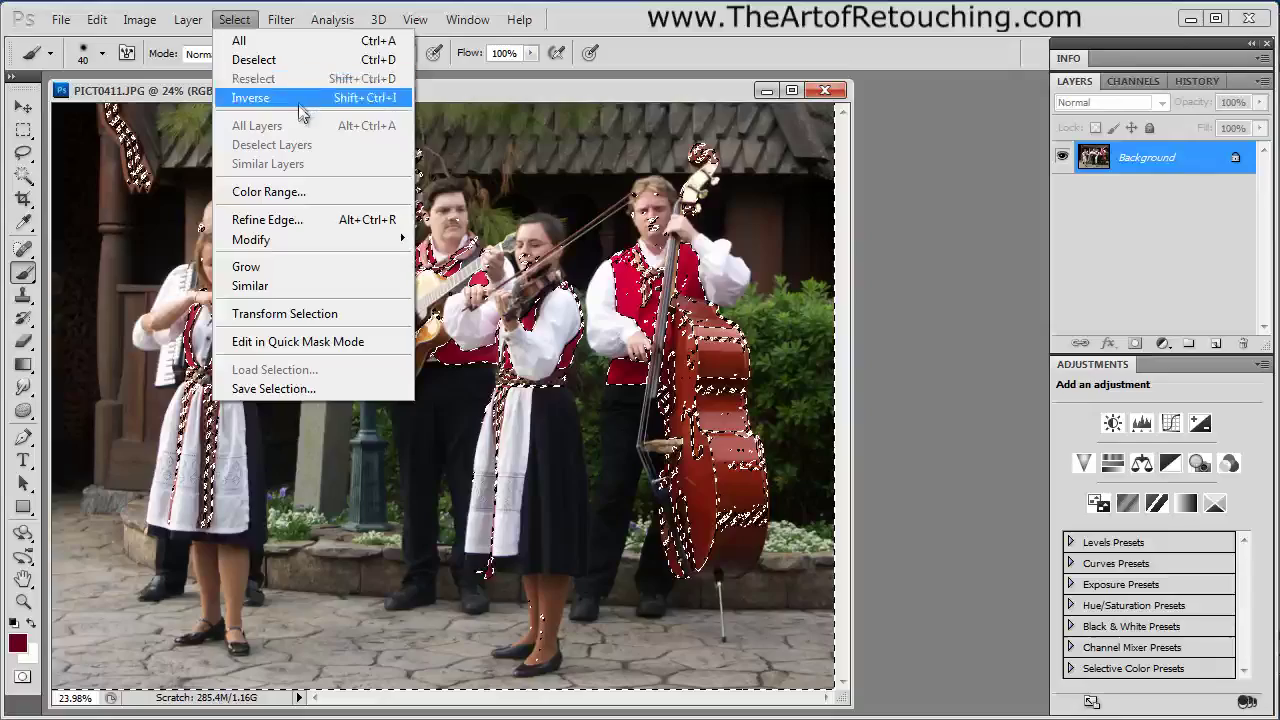
click(299, 103)
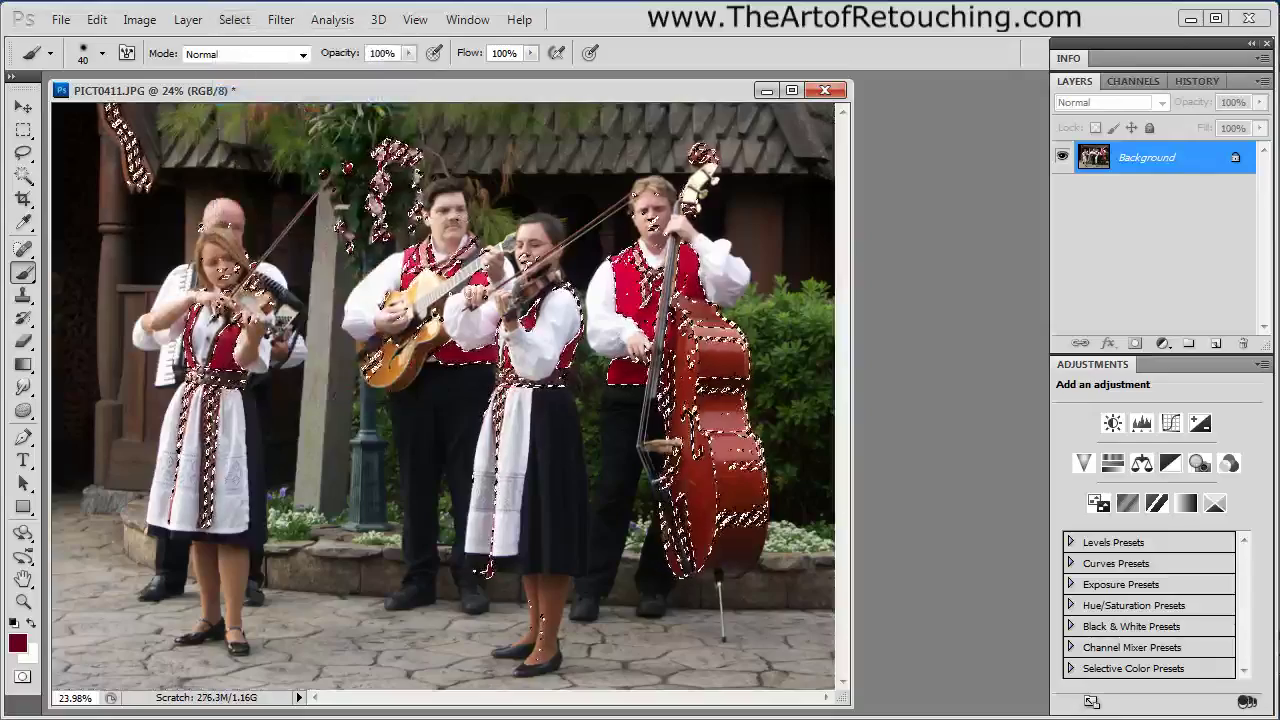
Expand the red selection by 2 pixels
click(232, 20)
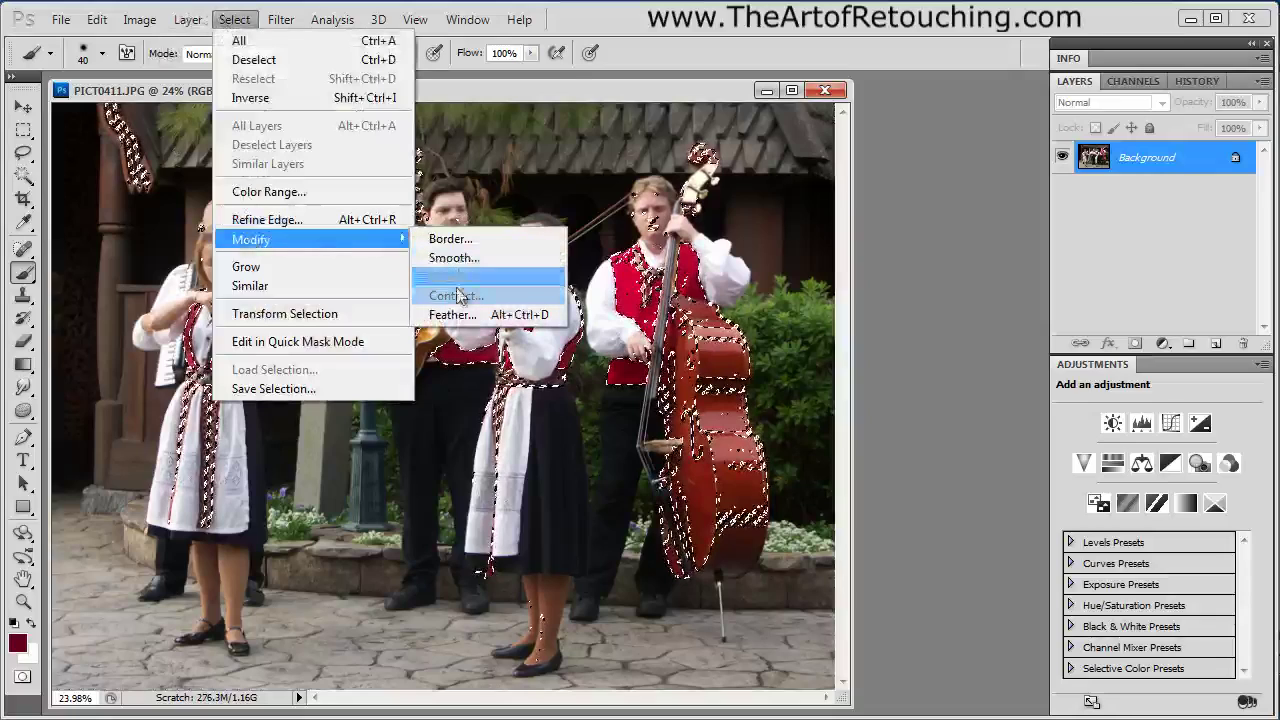
click(459, 280)
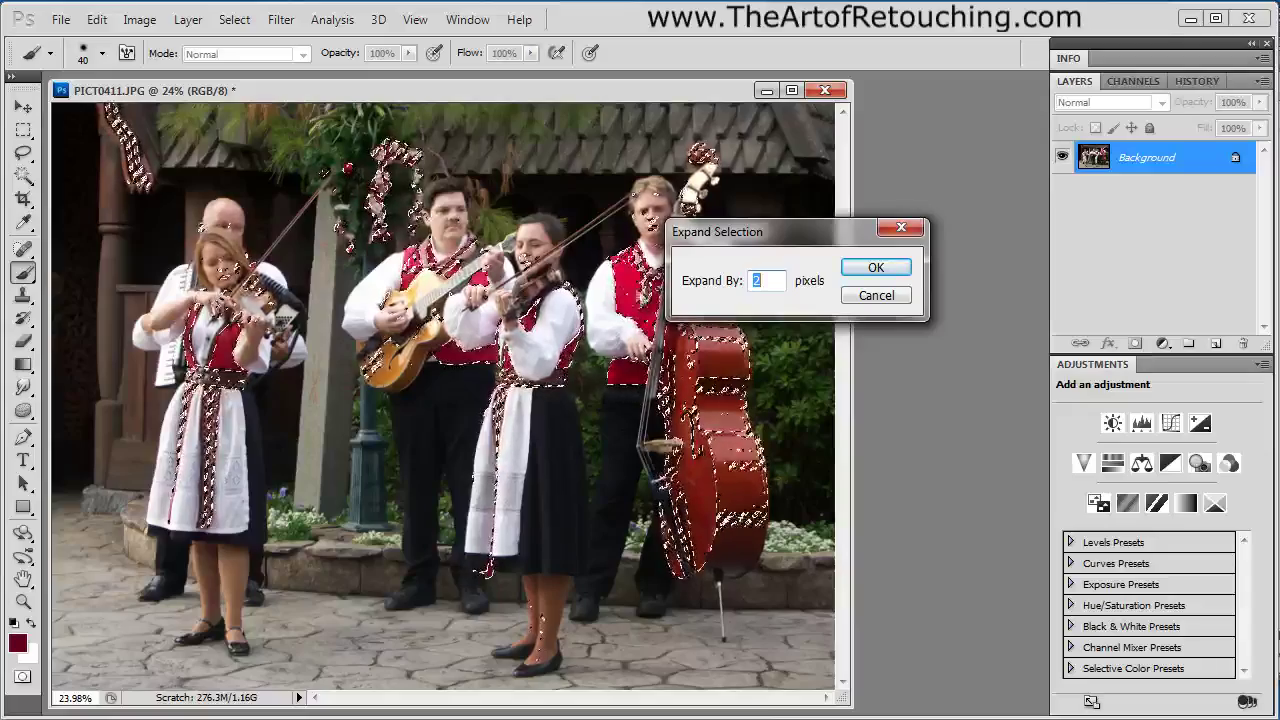
click(899, 266)
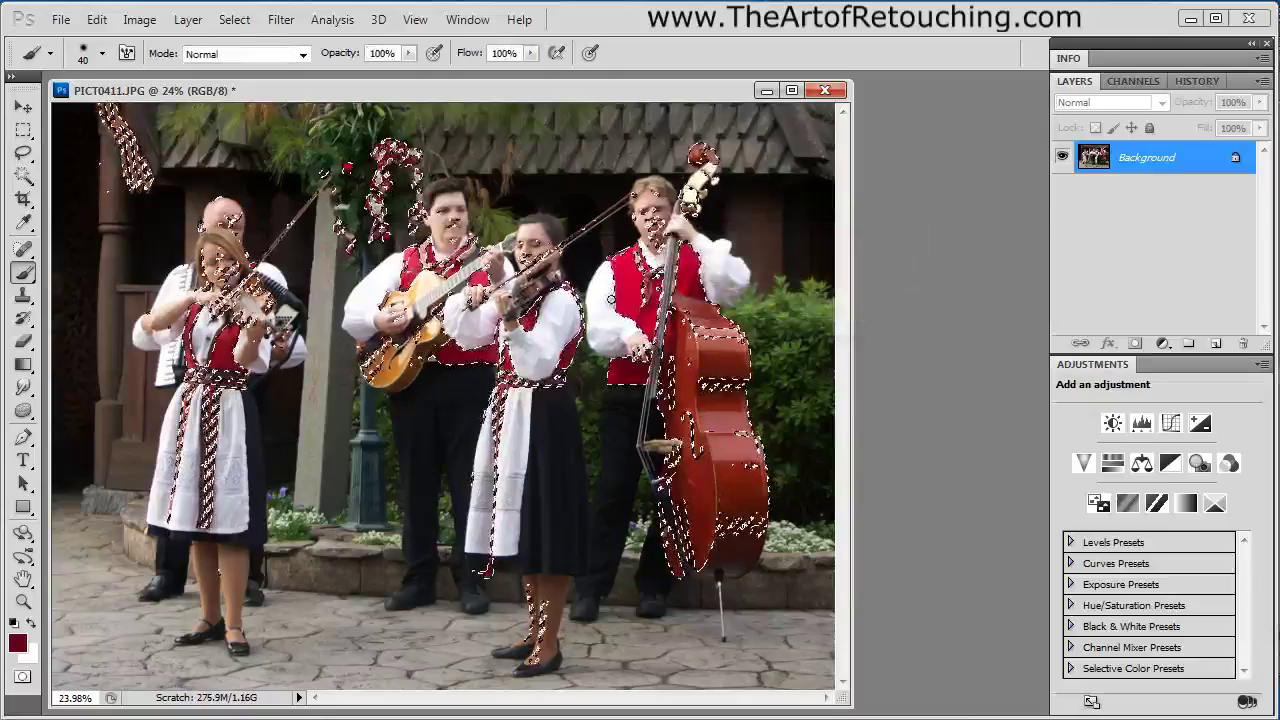
Feather the expanded selection with a radius of 3 pixels
click(234, 19)
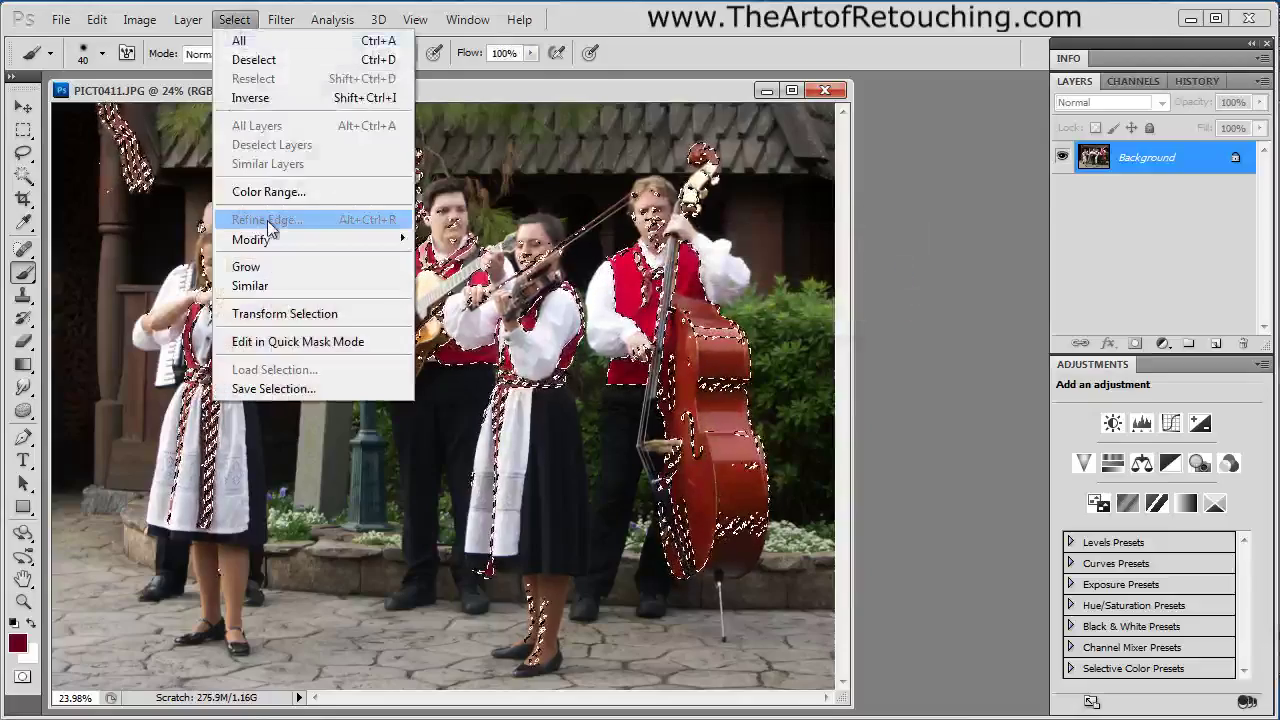
mouse_move(270, 243)
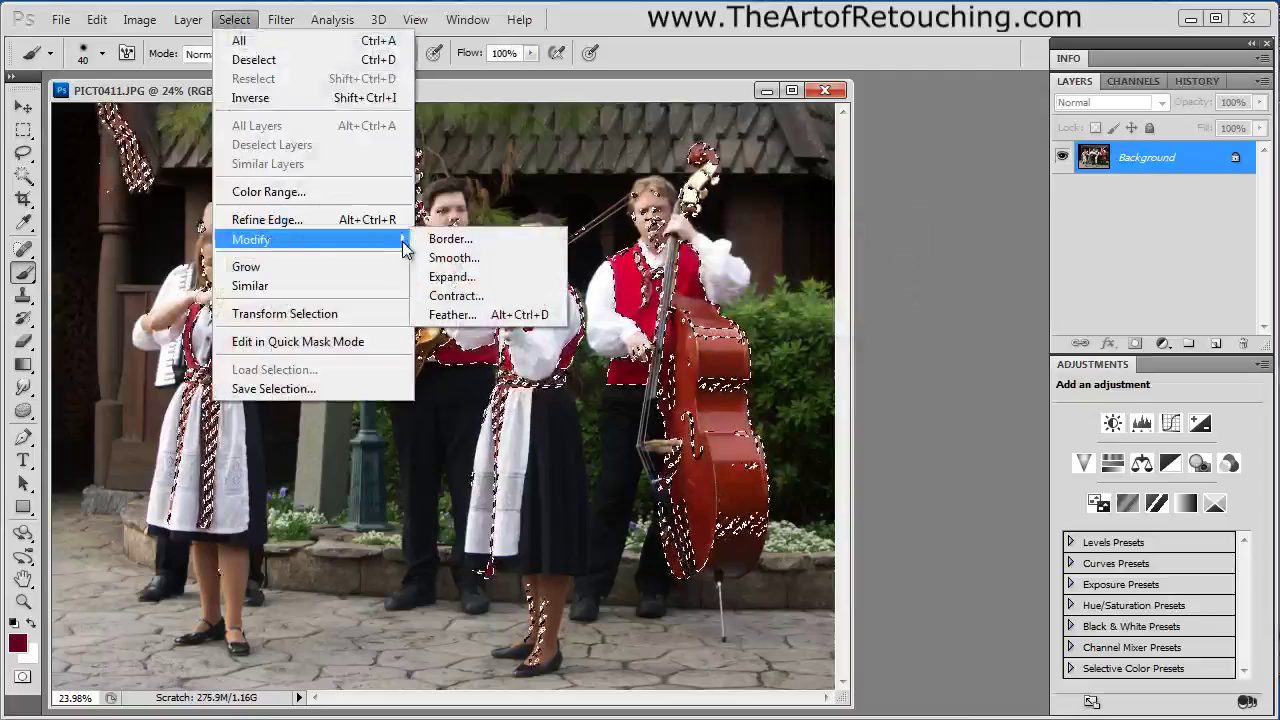
click(450, 315)
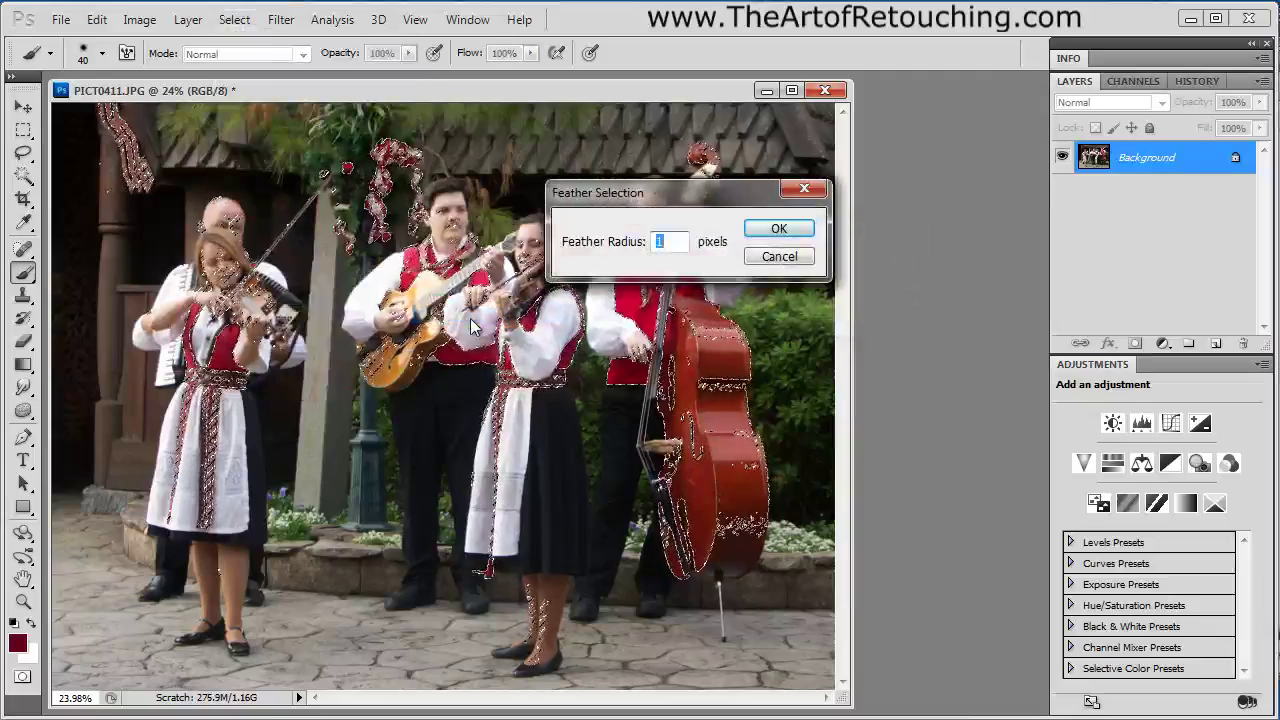
text(3)
key(Return)
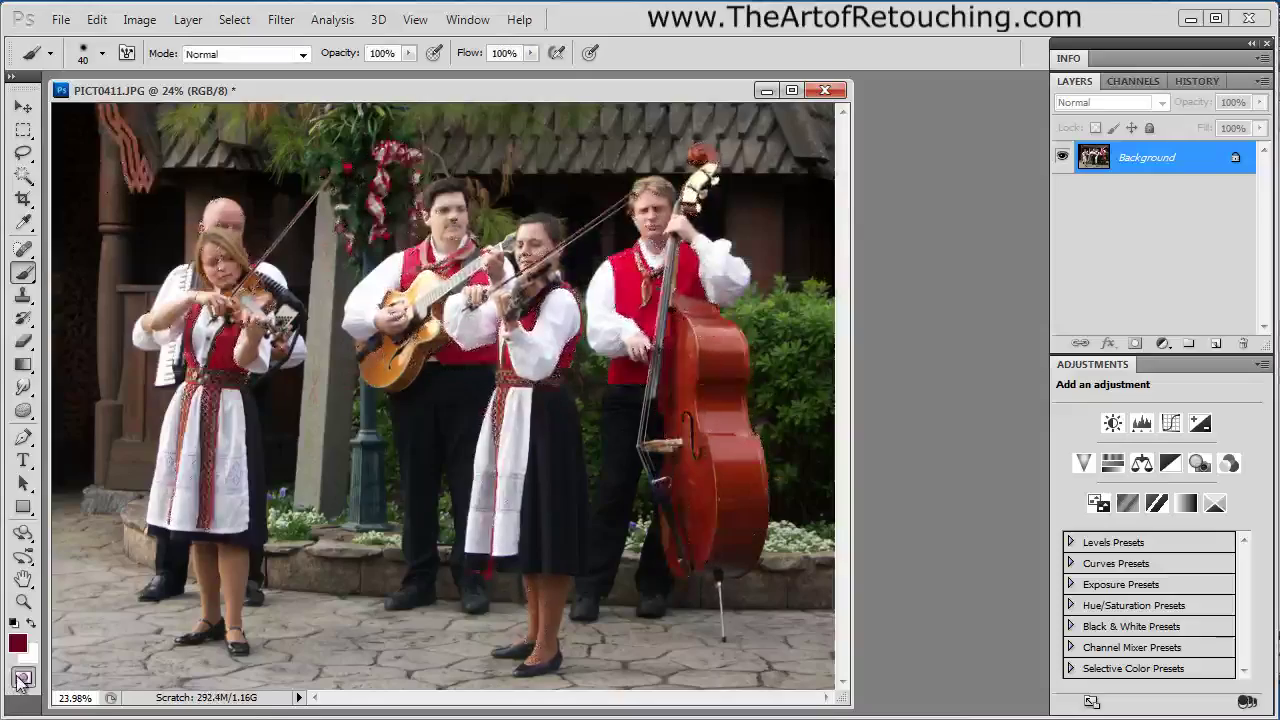
Turn on Quick Mask and paint white with a 250-pixel brush to clear the mask from the bass scroll and the bassist's face
key(q)
key(z)
drag(551, 214, 814, 437)
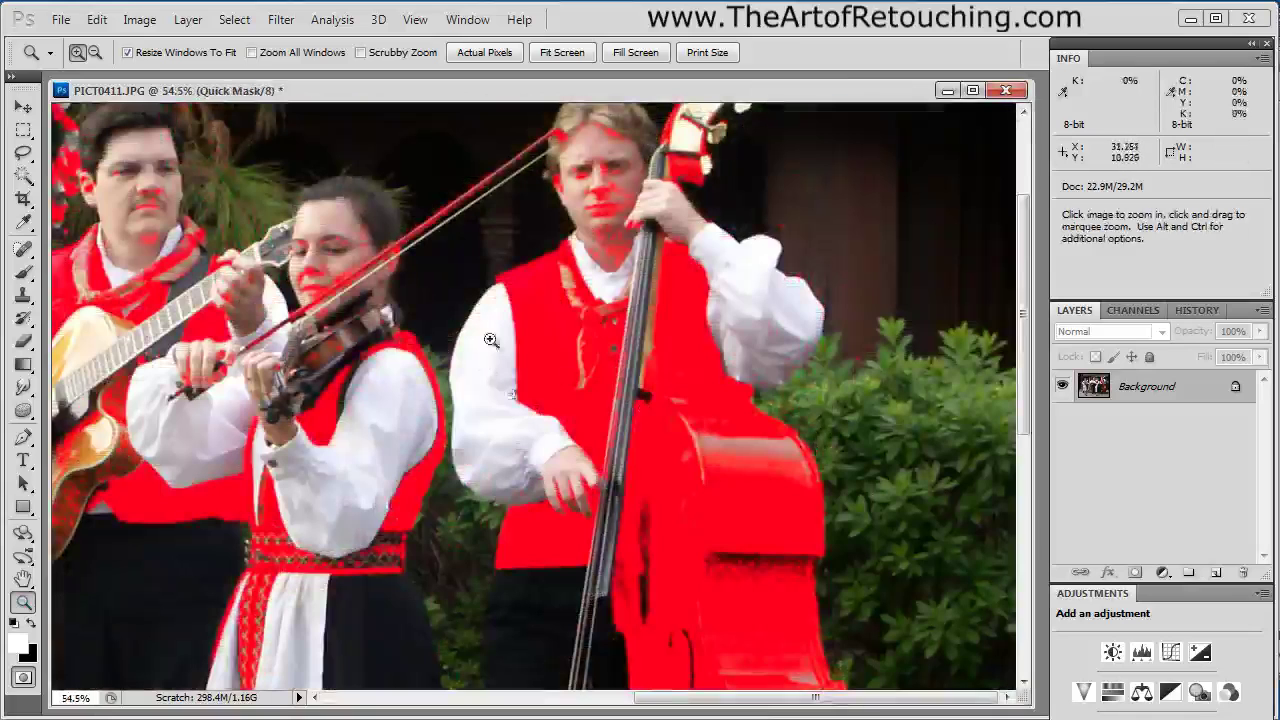
drag(571, 416, 571, 516)
click(23, 272)
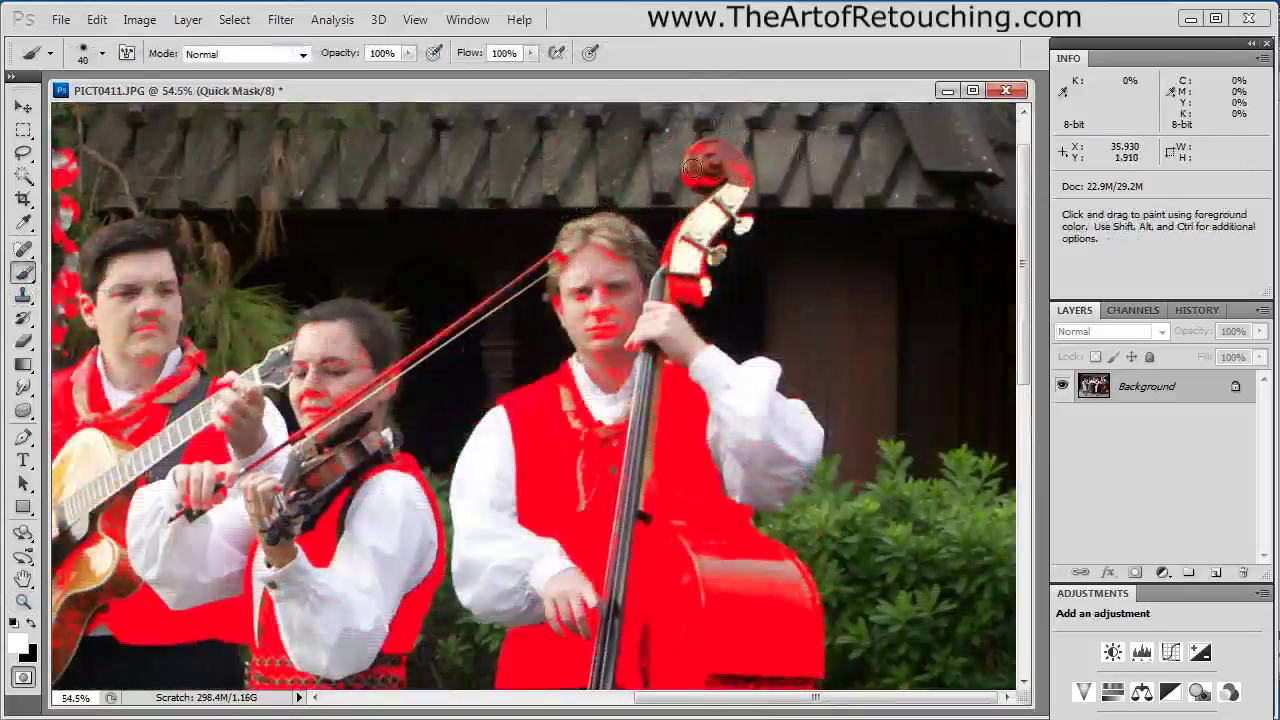
key(bracketright)
key(bracketright)
key(bracketright)
key(bracketright)
key(bracketright)
key(bracketright)
key(bracketright)
key(bracketright)
mouse_move(697, 170)
mouse_down()
mouse_move(709, 157)
mouse_move(729, 271)
mouse_up()
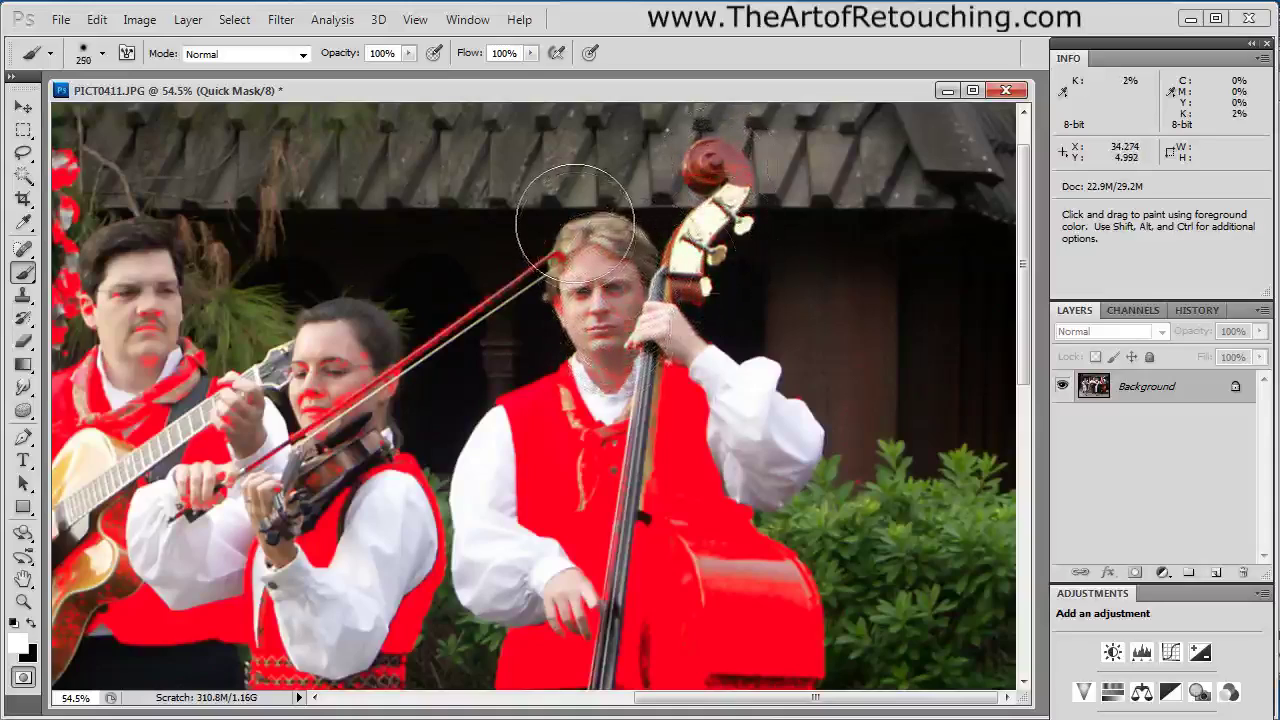
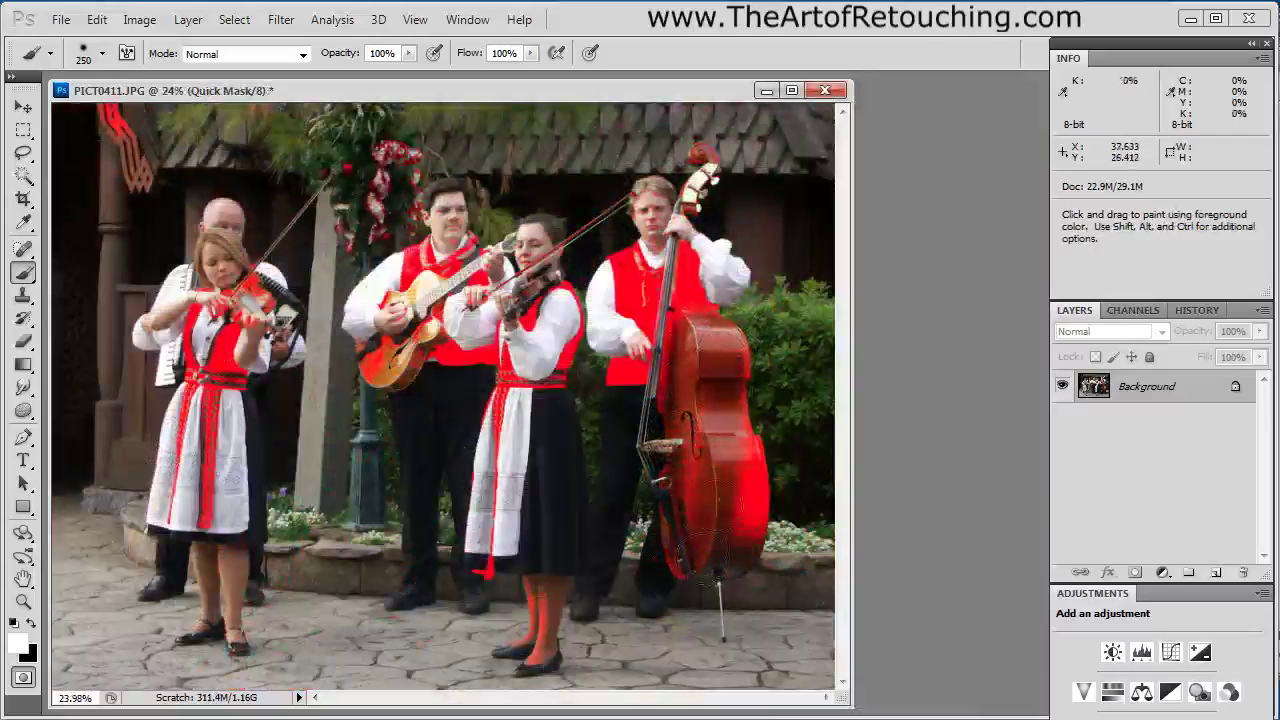
Clear the mask from the bass body, the front violinist's legs, the guitar and the wall ornament, and return to the selection
drag(748, 425, 742, 548)
mouse_move(545, 600)
mouse_down()
mouse_move(510, 656)
mouse_move(500, 615)
mouse_up()
mouse_move(420, 350)
mouse_down()
mouse_move(402, 306)
mouse_move(413, 333)
mouse_move(372, 404)
mouse_up()
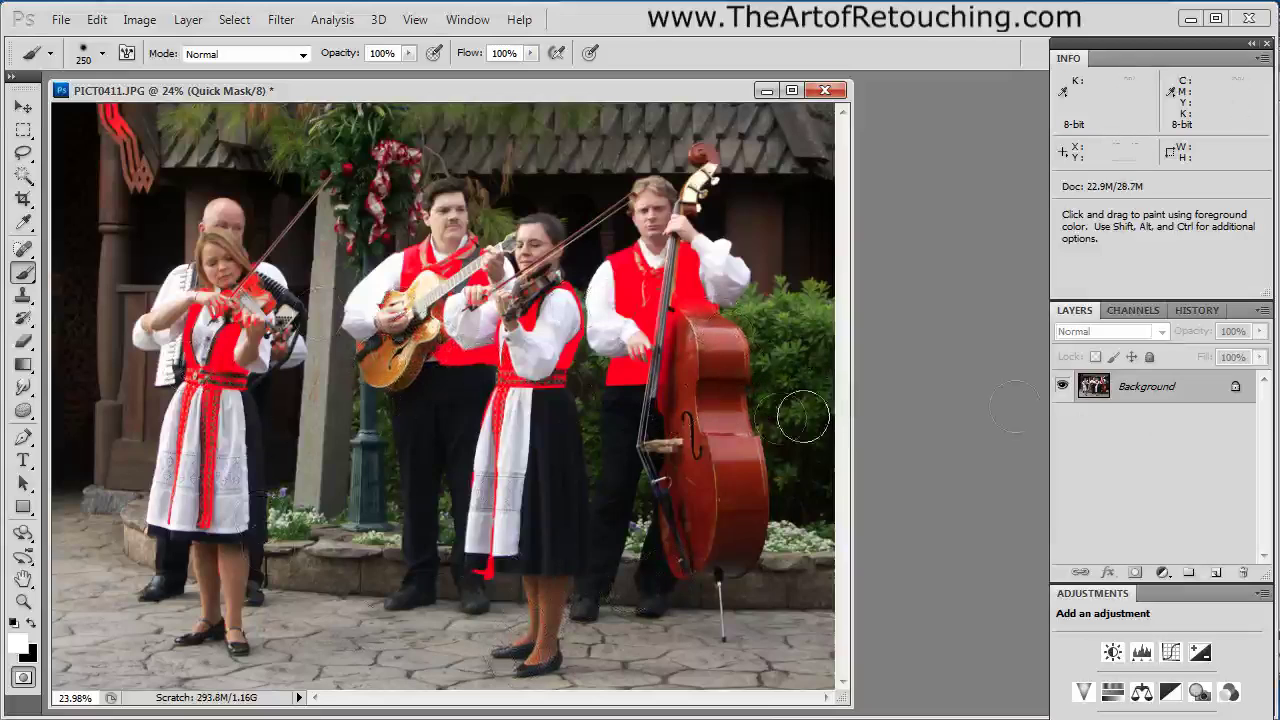
drag(121, 138, 136, 157)
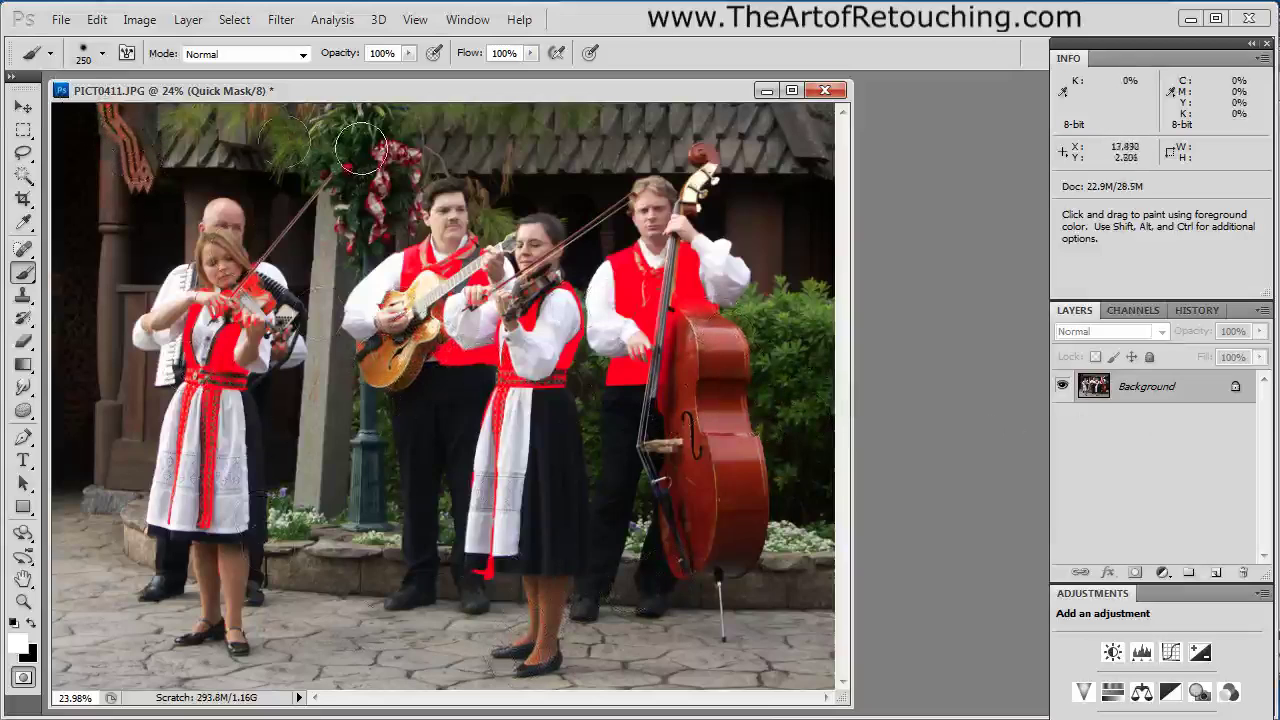
key(q)
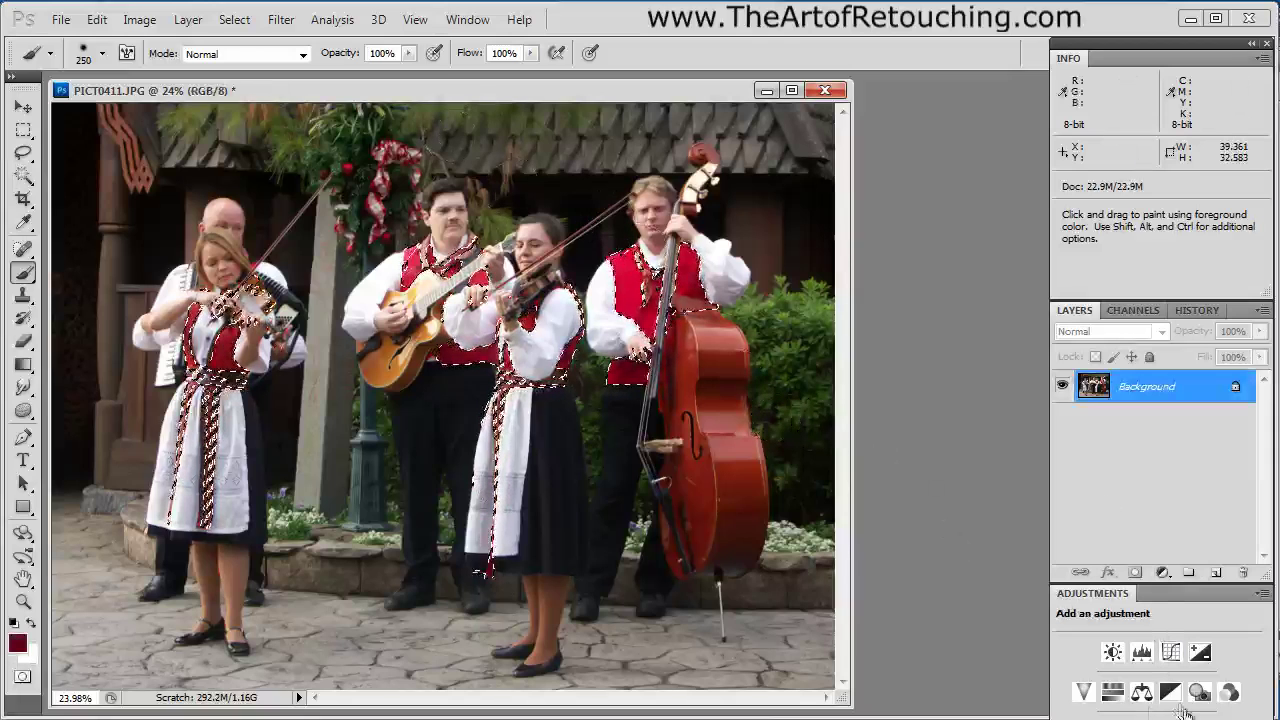
Add a Hue/Saturation adjustment layer to the selected clothing with Colorize on and Hue set to 237
click(1112, 692)
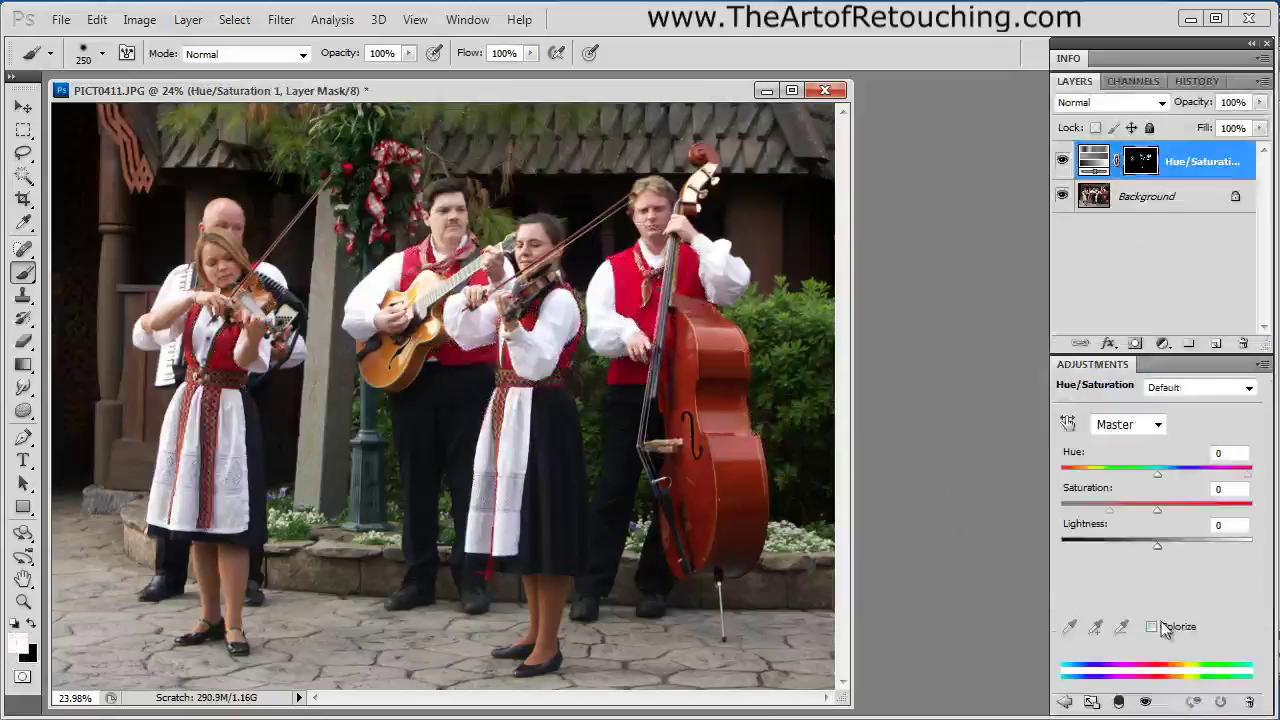
click(1151, 626)
drag(1250, 480, 1190, 480)
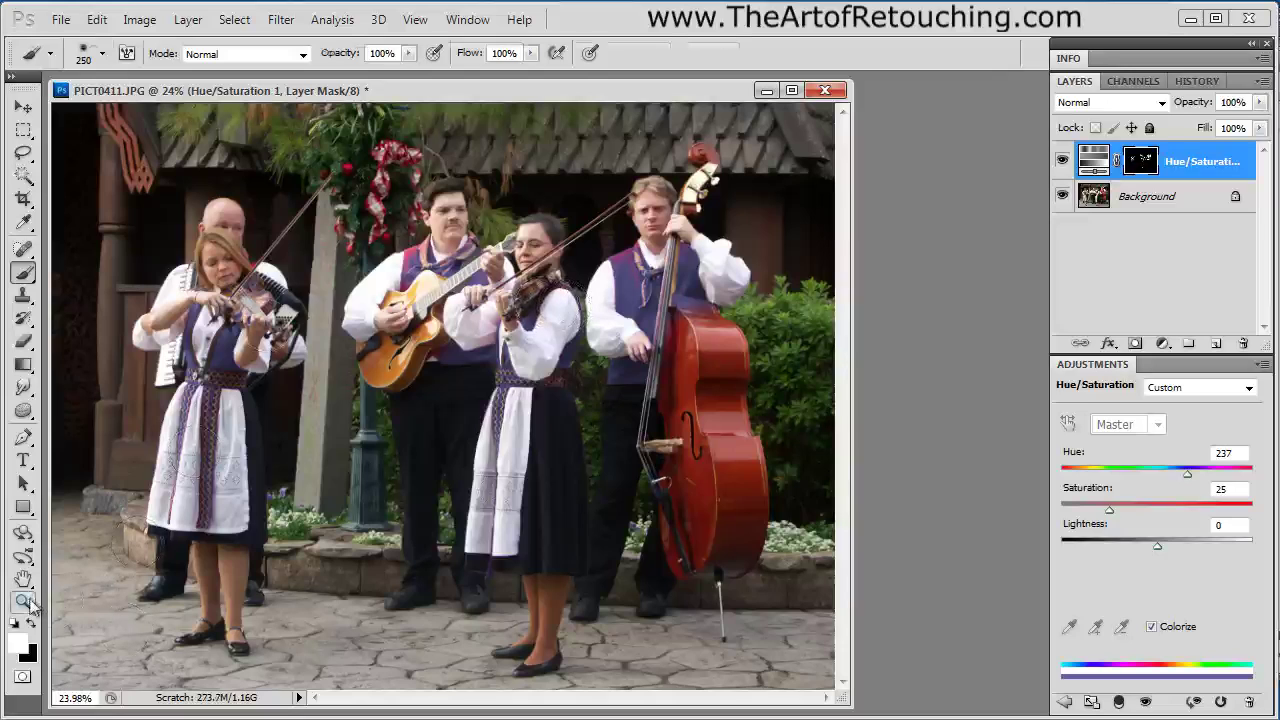
Paint white on the layer mask with a 20-pixel brush over the remaining red patches of the bassist's vest and neckerchief
click(22, 601)
drag(549, 196, 752, 322)
key(b)
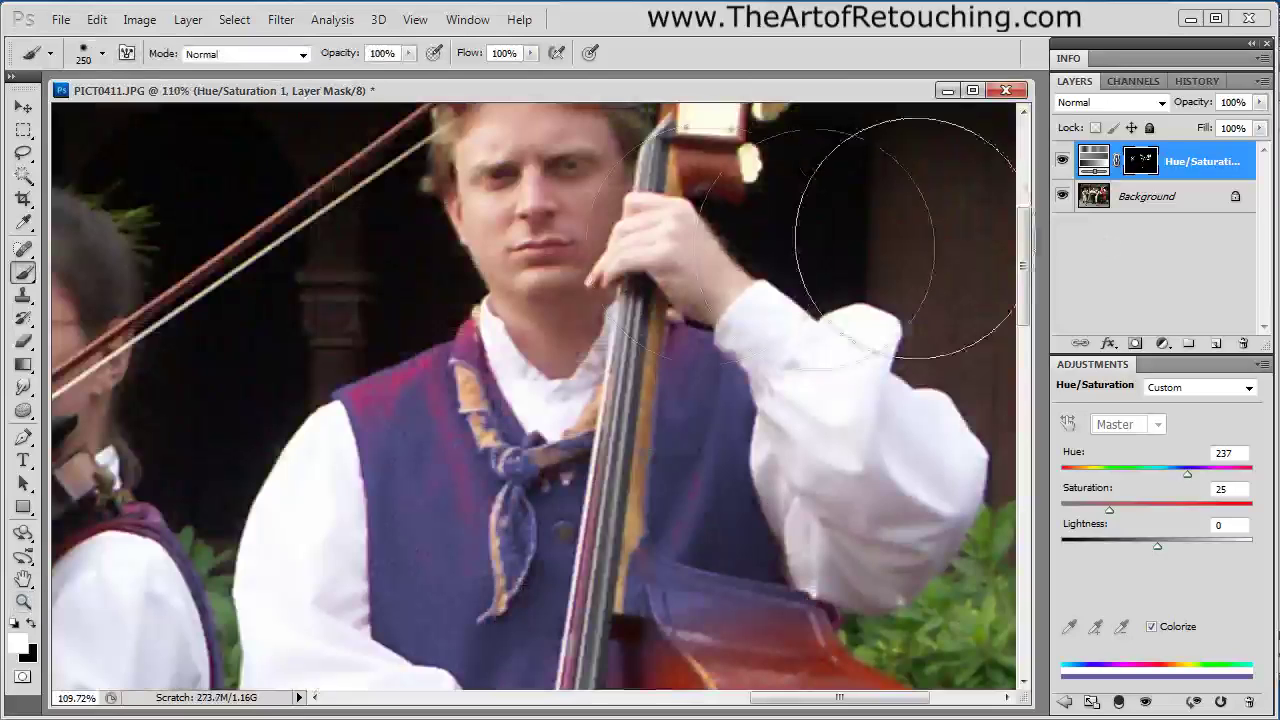
mouse_move(421, 385)
mouse_down()
mouse_move(423, 371)
mouse_move(457, 486)
mouse_move(425, 397)
mouse_move(371, 391)
mouse_move(355, 420)
mouse_move(414, 374)
mouse_up()
key(bracketleft)
key(bracketleft)
key(bracketleft)
key(bracketleft)
key(bracketleft)
key(bracketleft)
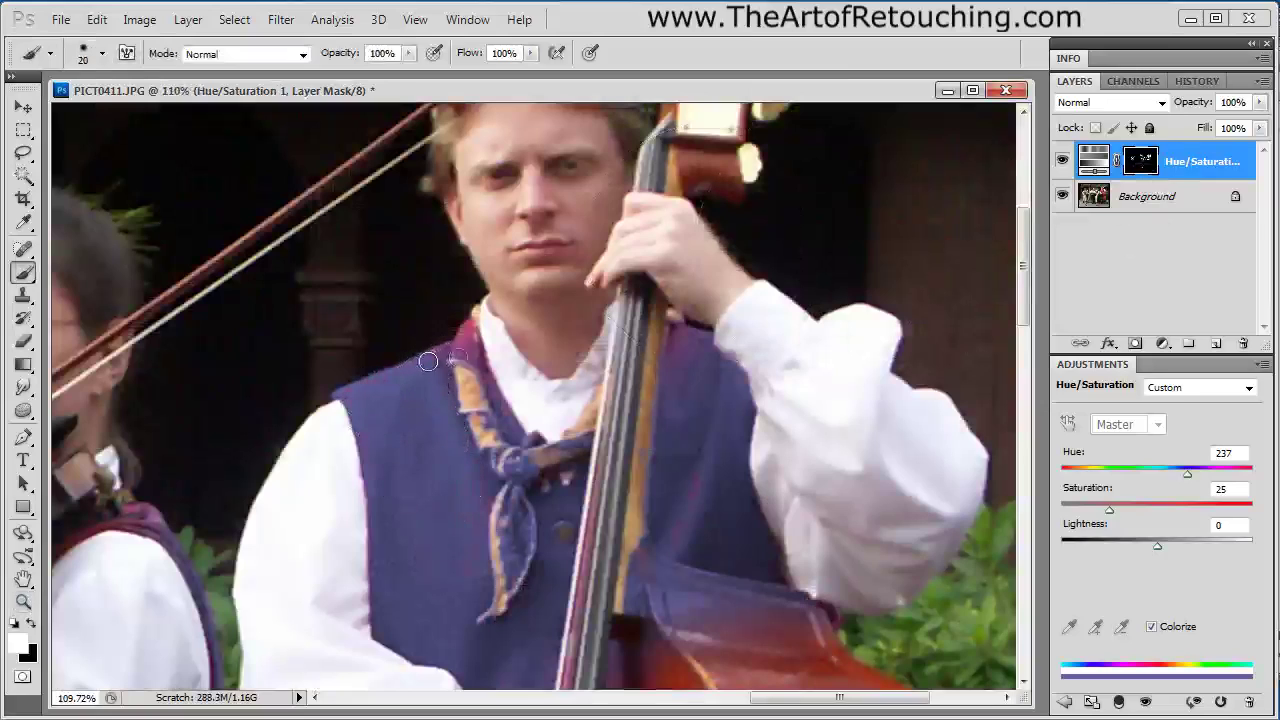
drag(466, 331, 484, 384)
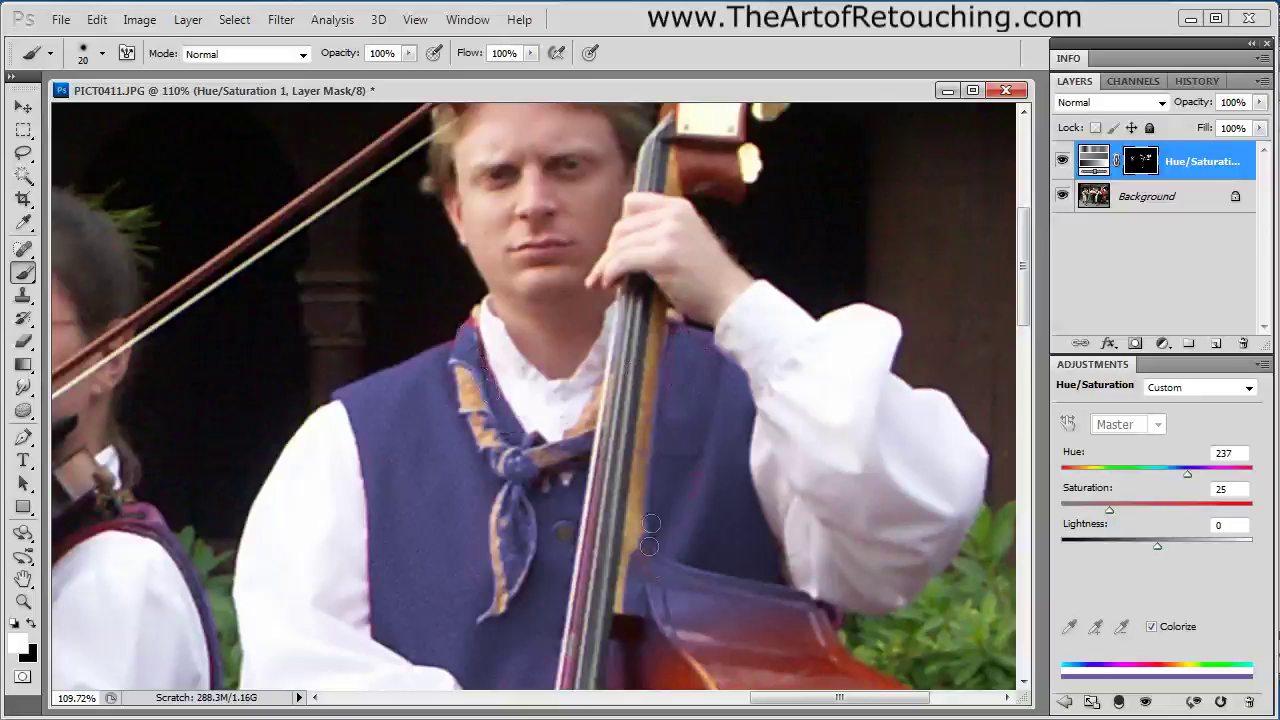
Paint black on the layer mask over the bass's upper body to remove the blue tint, and repaint the vest beside the strings in white
drag(770, 590, 711, 297)
key(x)
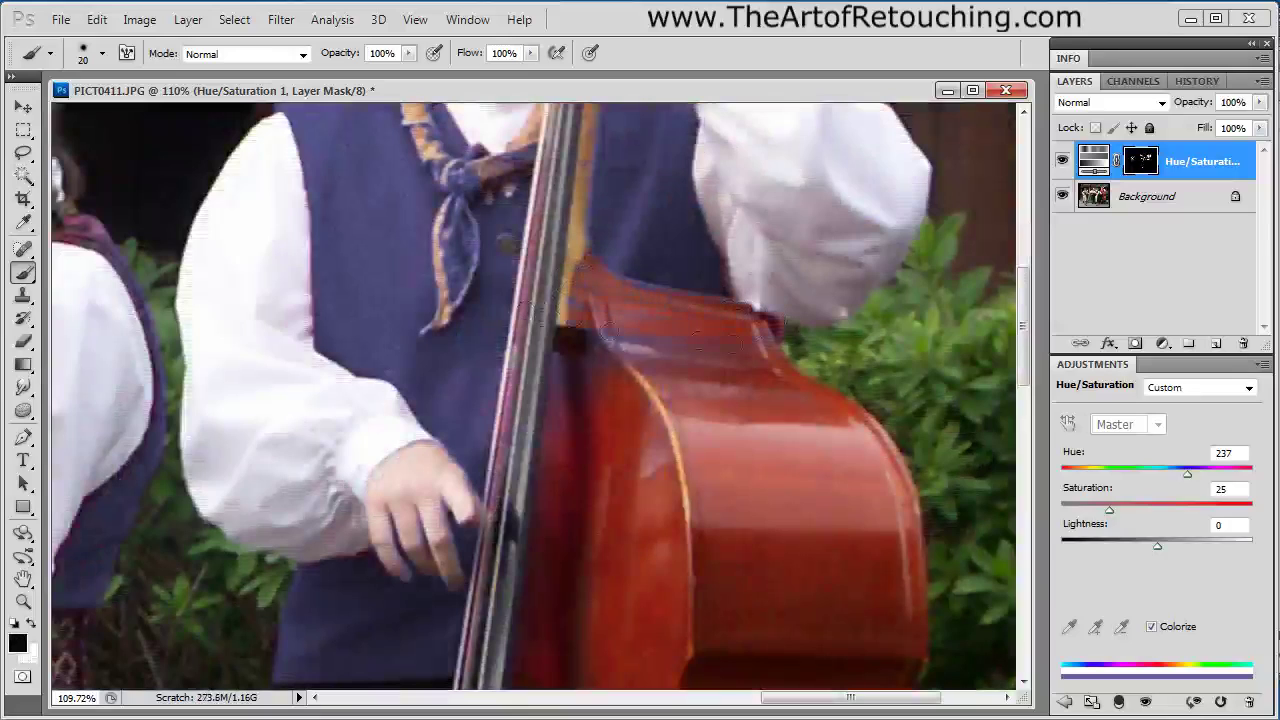
drag(562, 305, 606, 310)
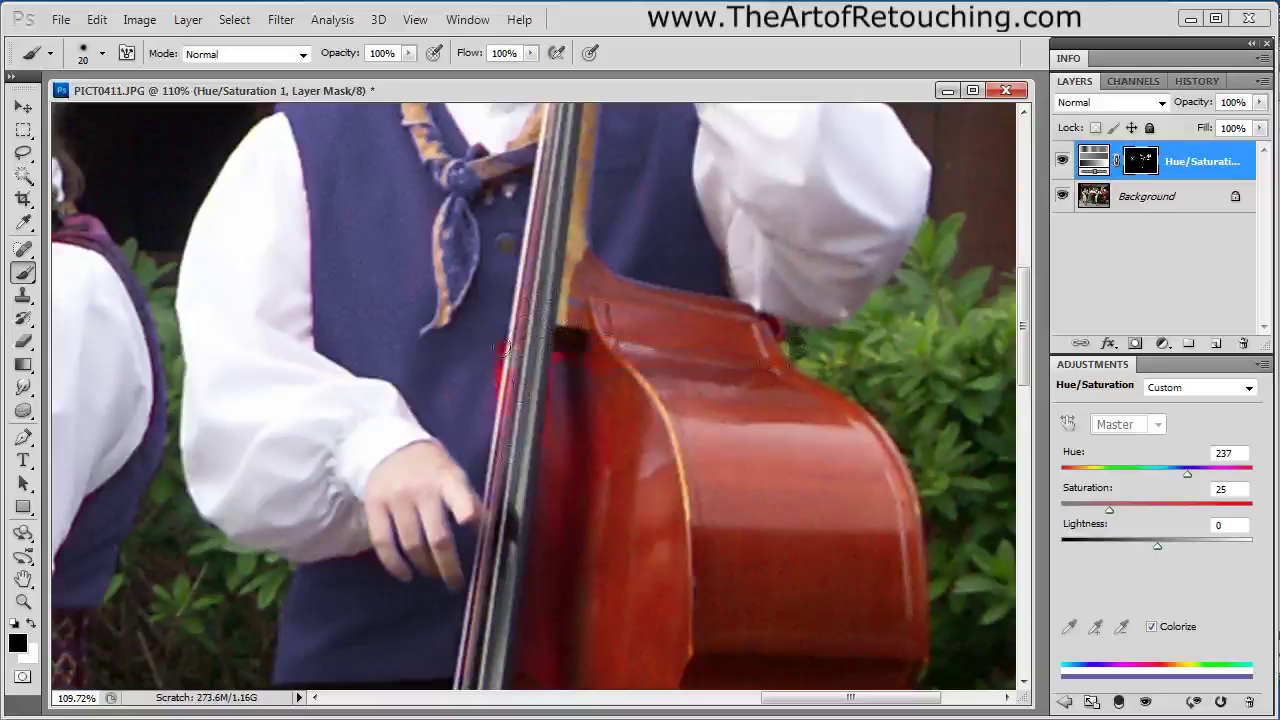
key(x)
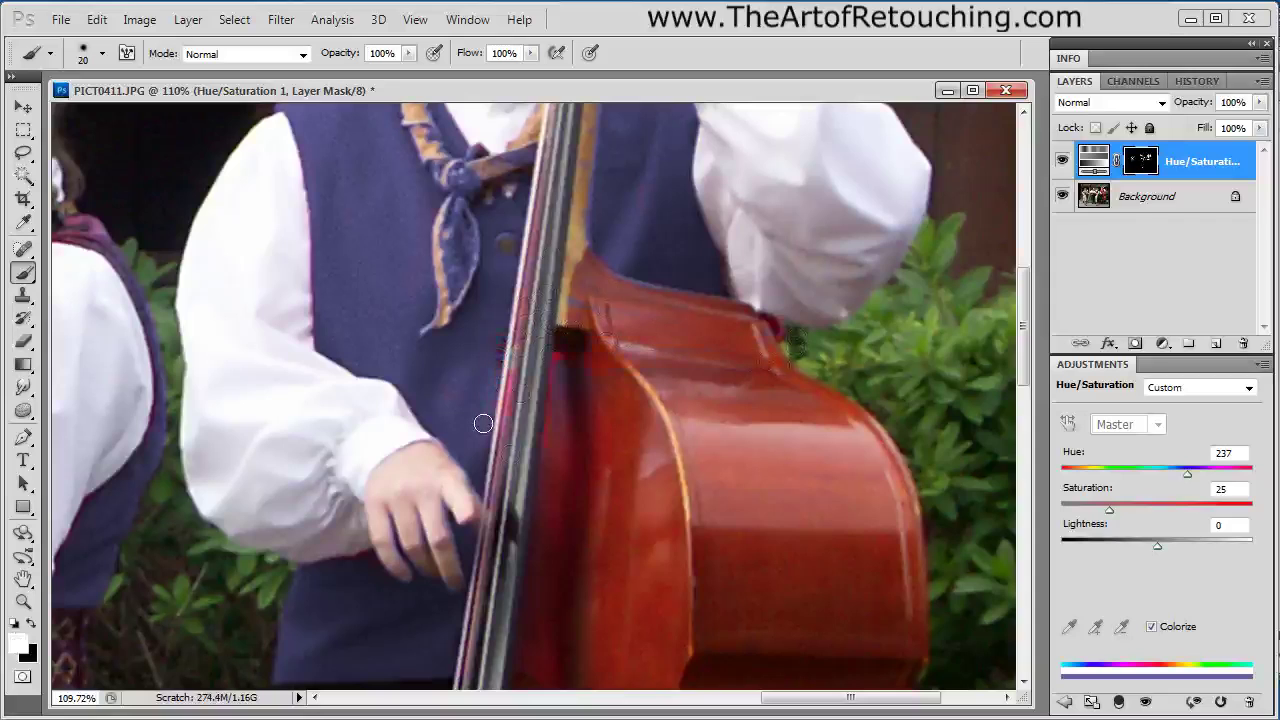
key(x)
key(ctrl+0)
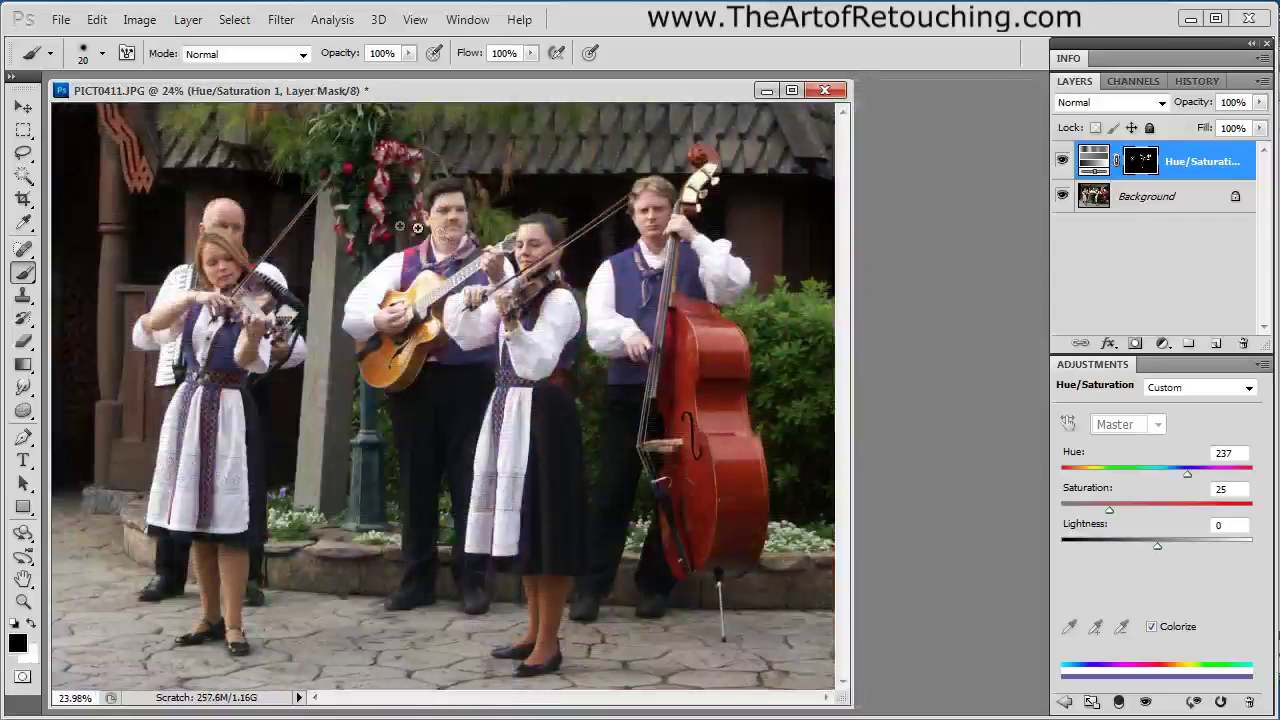
Paint black on the layer mask over the guitarist's neckerchief to bring back its original red
scroll(470, 265, up, 5)
key(x)
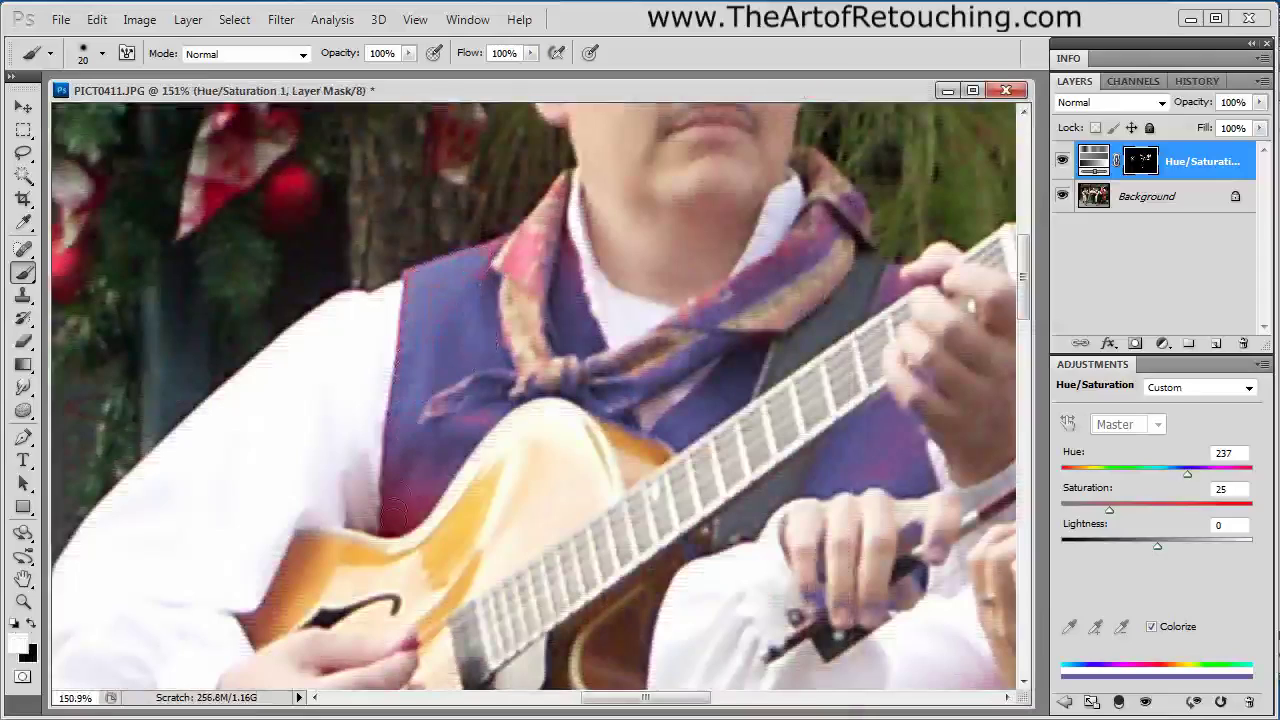
key(x)
mouse_move(580, 384)
mouse_down()
mouse_move(606, 399)
mouse_move(754, 310)
mouse_move(712, 333)
mouse_move(719, 317)
mouse_move(778, 311)
mouse_move(838, 240)
mouse_up()
mouse_move(530, 300)
mouse_down()
mouse_move(539, 366)
mouse_move(510, 375)
mouse_move(600, 375)
mouse_up()
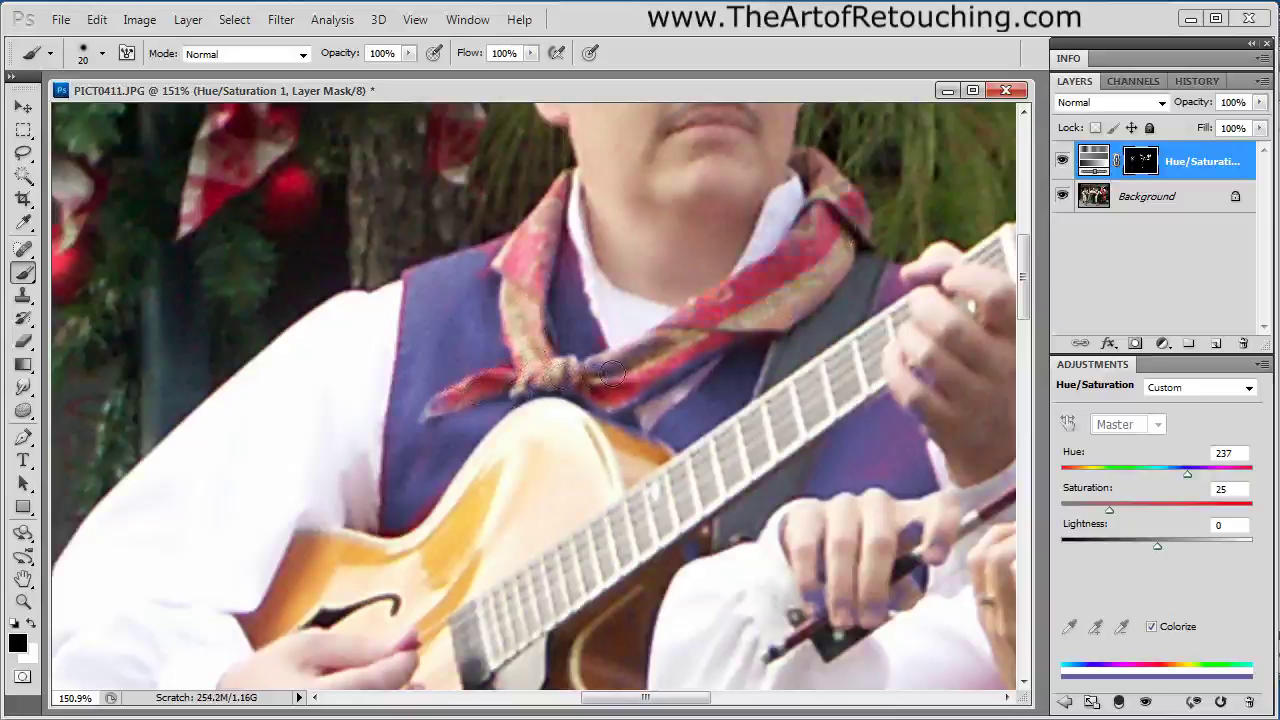